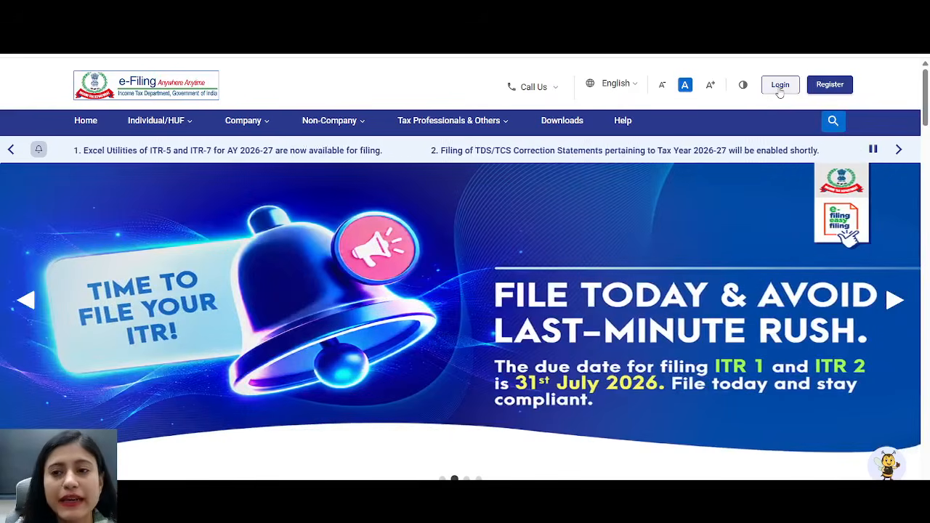
- Log in with the User ID and bring up the e-File > Income Tax Returns menu
{"action": "left_click", "coordinate": [780, 85]}
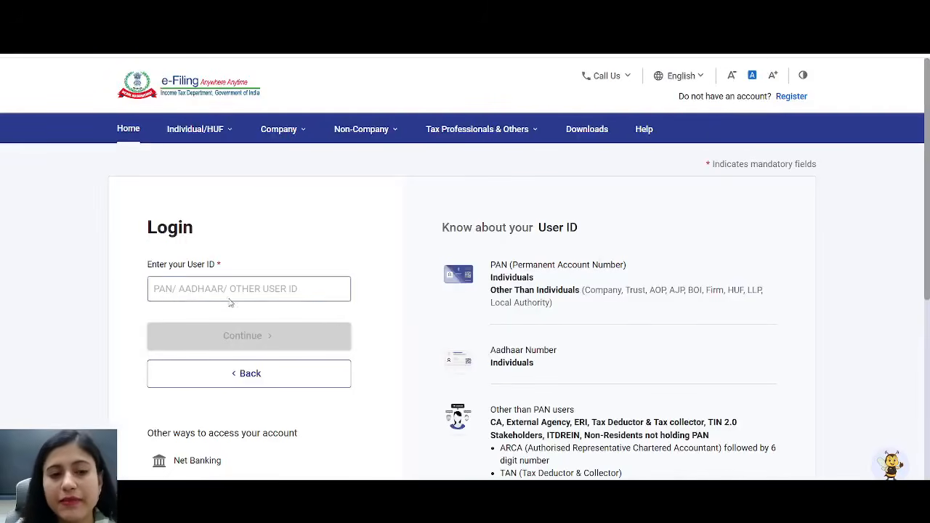
{"action": "left_click", "coordinate": [173, 290]}
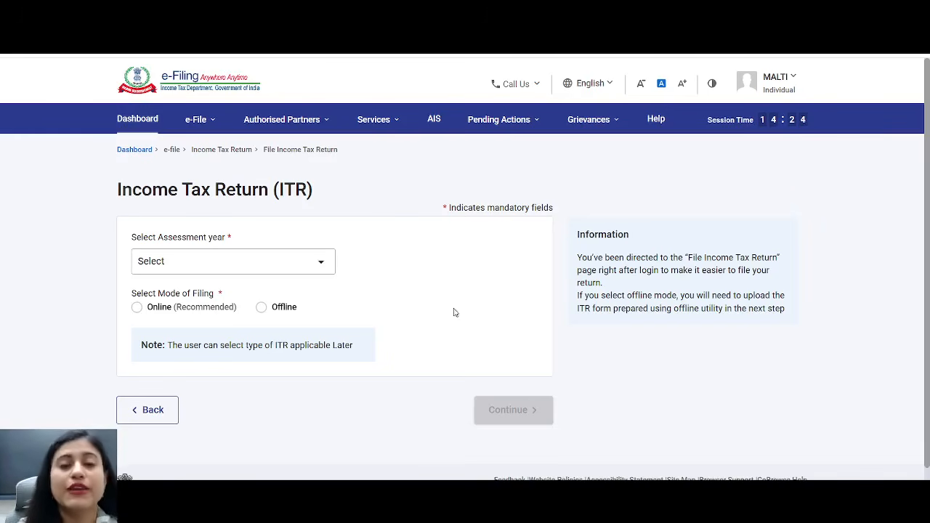
{"action": "mouse_move", "coordinate": [194, 128]}
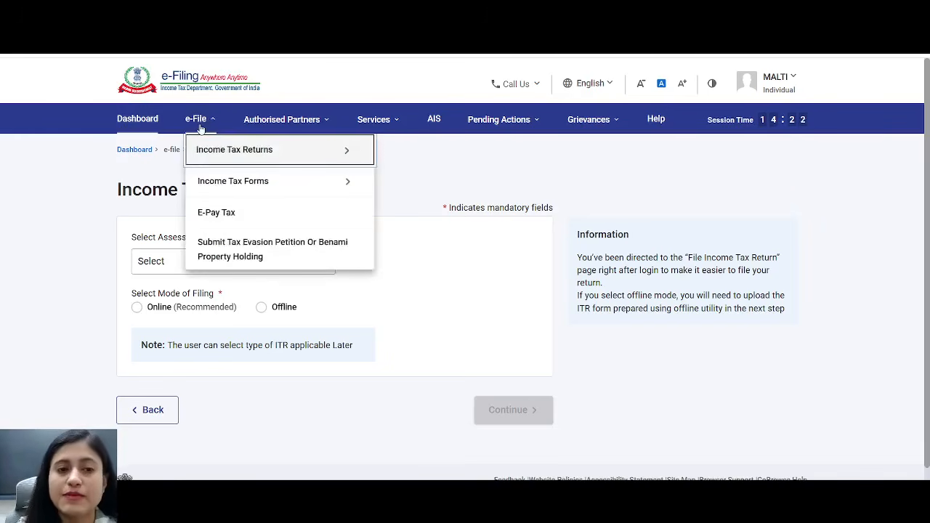
{"action": "mouse_move", "coordinate": [203, 146]}
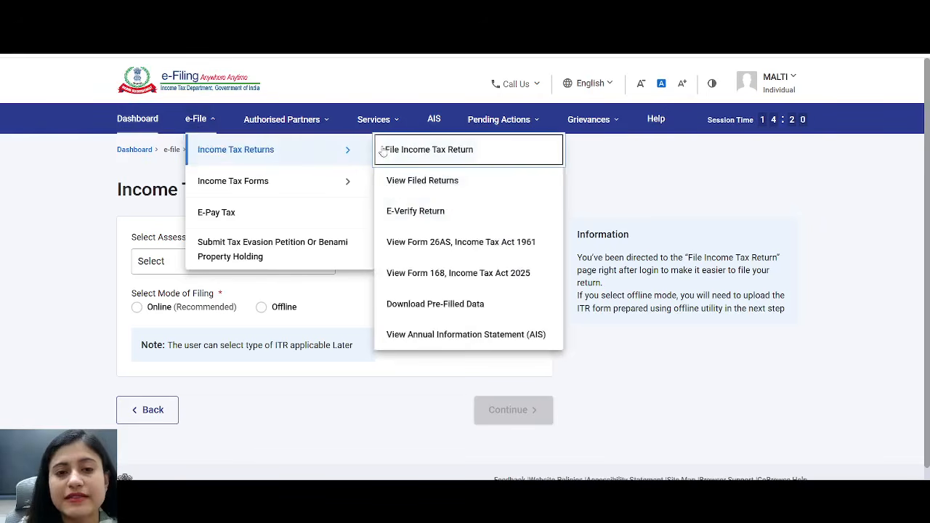
- Open Form 26AS on TRACES, accepting the terms and proceeding to the tax credit statement
{"action": "left_click", "coordinate": [449, 247]}
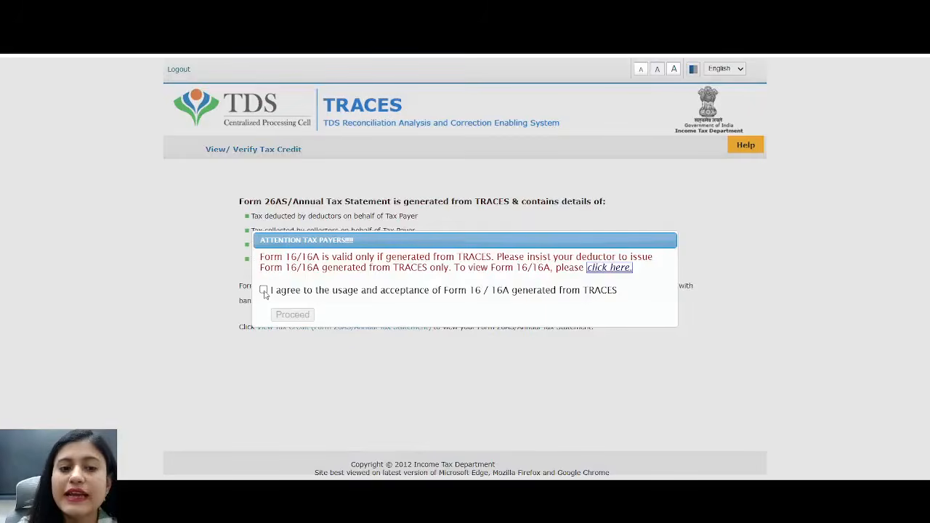
{"action": "left_click", "coordinate": [264, 290]}
{"action": "left_click", "coordinate": [292, 315]}
{"action": "left_click", "coordinate": [283, 328]}
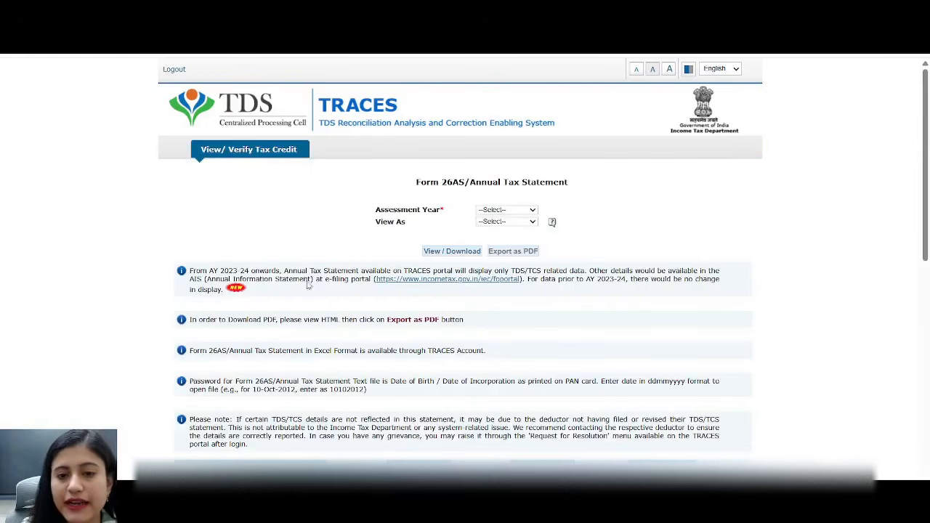
- View the AY 2026-27 Form 26AS as HTML and expand INDIAN BANK-MEERUT, showing 0.00 deducted
{"action": "left_click", "coordinate": [516, 211]}
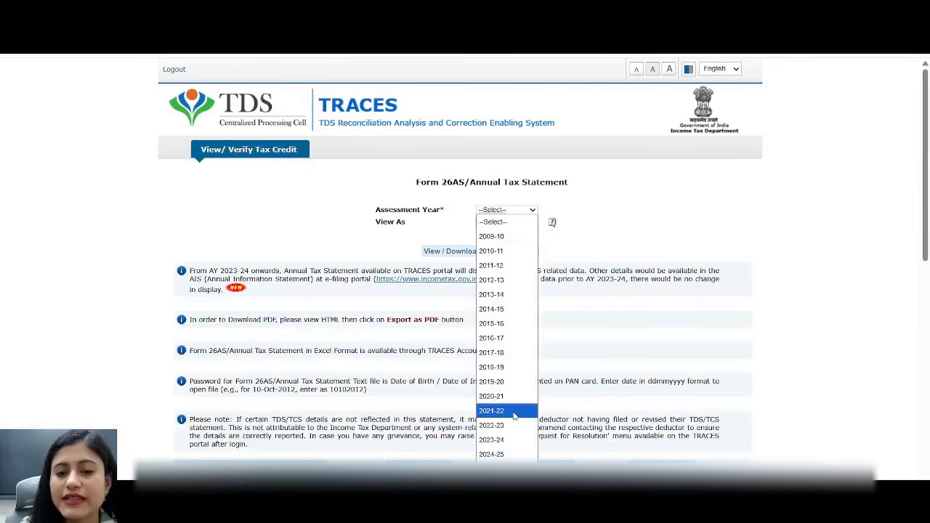
{"action": "left_click", "coordinate": [491, 482]}
{"action": "left_click", "coordinate": [518, 227]}
{"action": "left_click", "coordinate": [501, 246]}
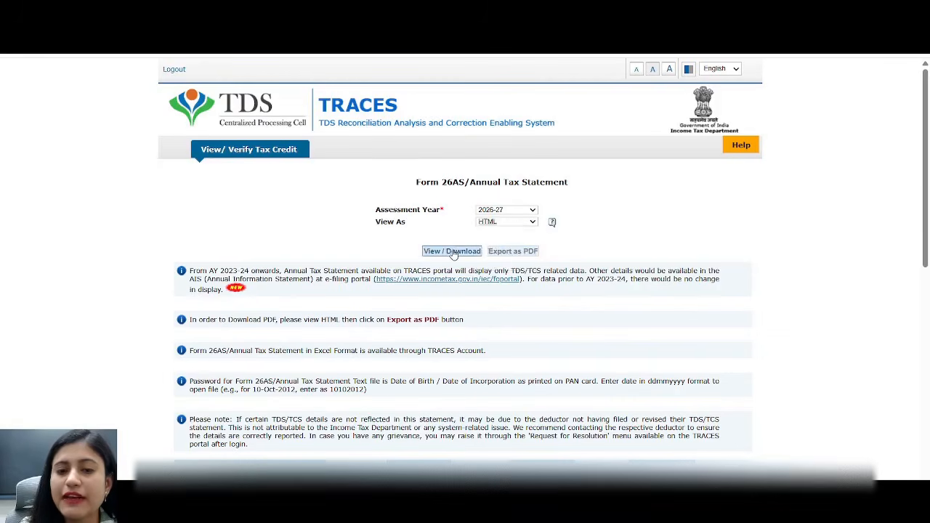
{"action": "left_click", "coordinate": [455, 252]}
{"action": "scroll", "coordinate": [609, 222], "scroll_direction": "down", "scroll_amount": 10}
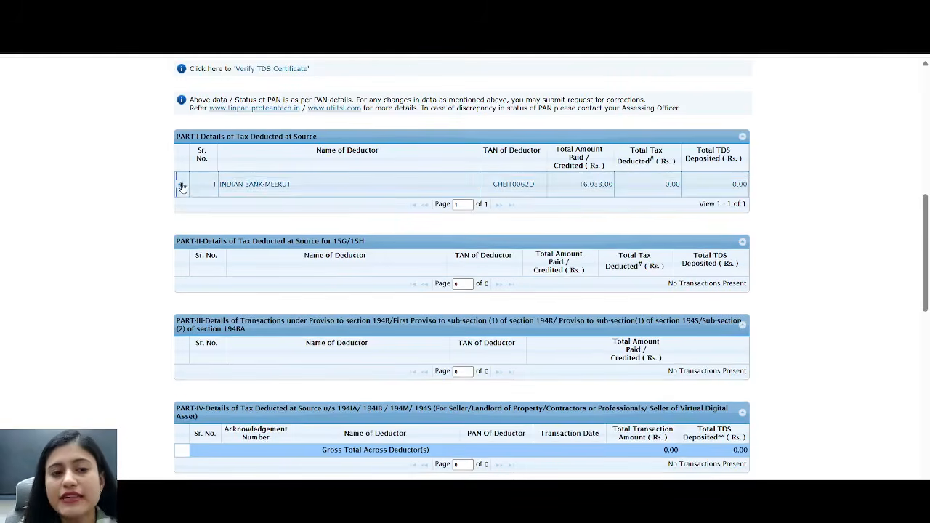
{"action": "left_click", "coordinate": [181, 178]}
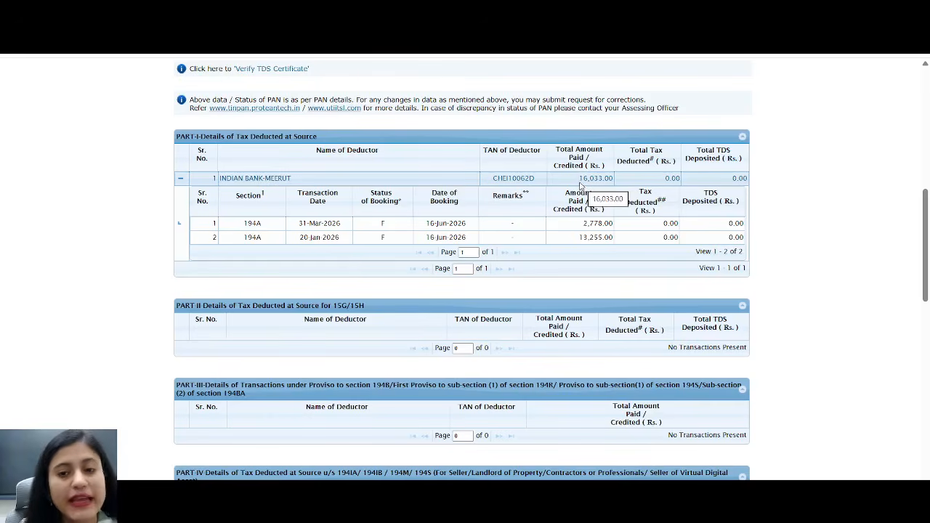
{"action": "double_click", "coordinate": [667, 178]}
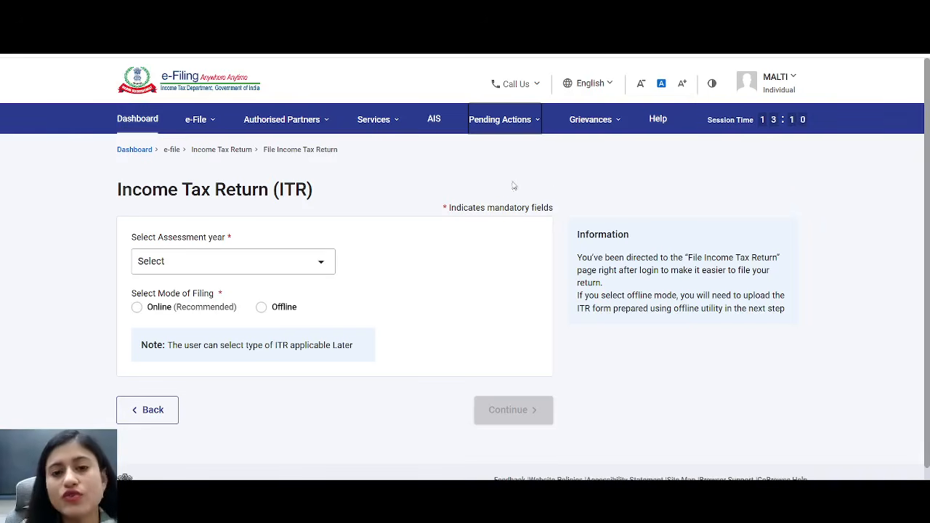
- Open AIS, view the Taxpayer Information Summary and pick out the 4,101 savings bank interest
{"action": "left_click", "coordinate": [432, 123]}
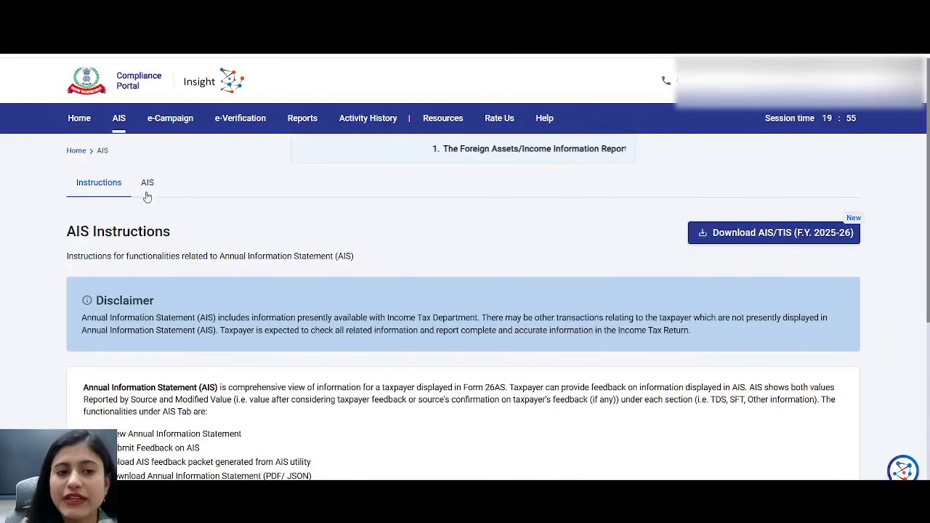
{"action": "left_click", "coordinate": [147, 183]}
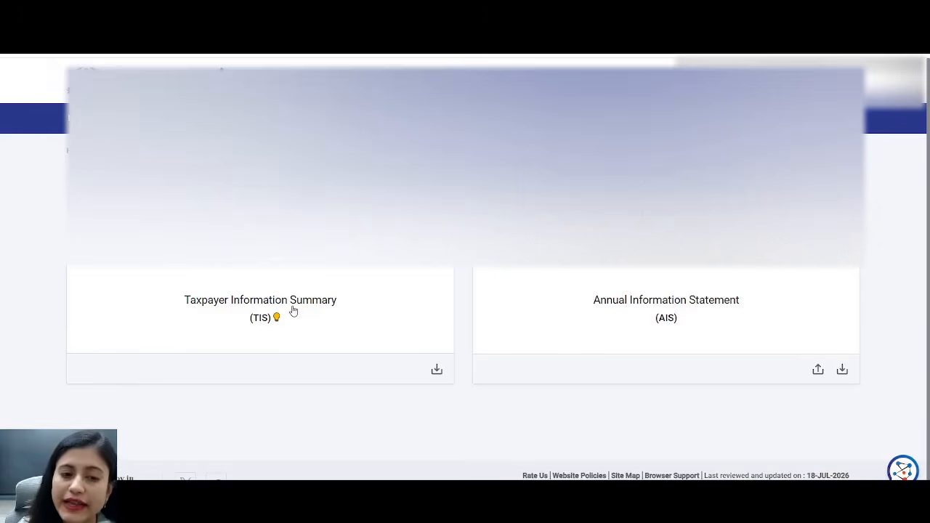
{"action": "left_click", "coordinate": [293, 310]}
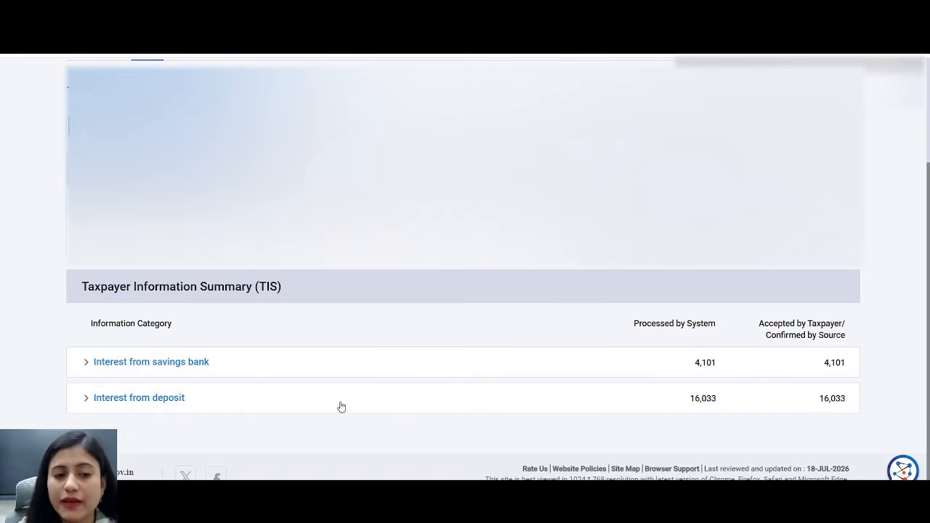
{"action": "left_click_drag", "start_coordinate": [143, 363], "coordinate": [187, 376]}
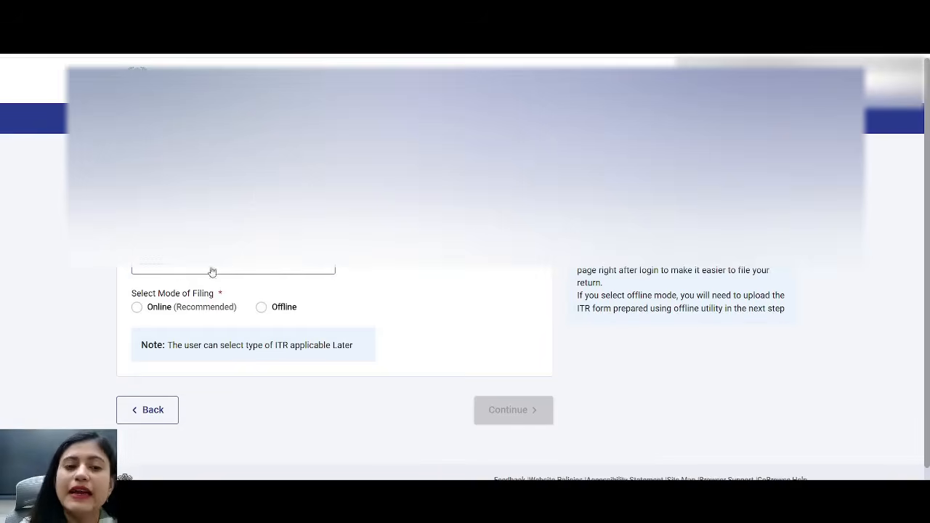
- Choose AY 2026-27 online filing, start a new filing and proceed as an Individual
{"action": "left_click", "coordinate": [280, 271]}
{"action": "left_click", "coordinate": [253, 325]}
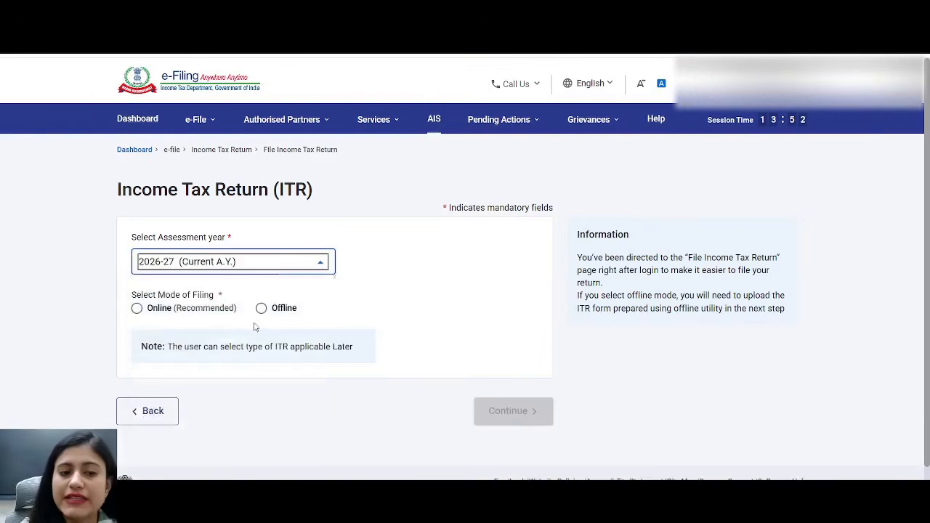
{"action": "left_click", "coordinate": [138, 309]}
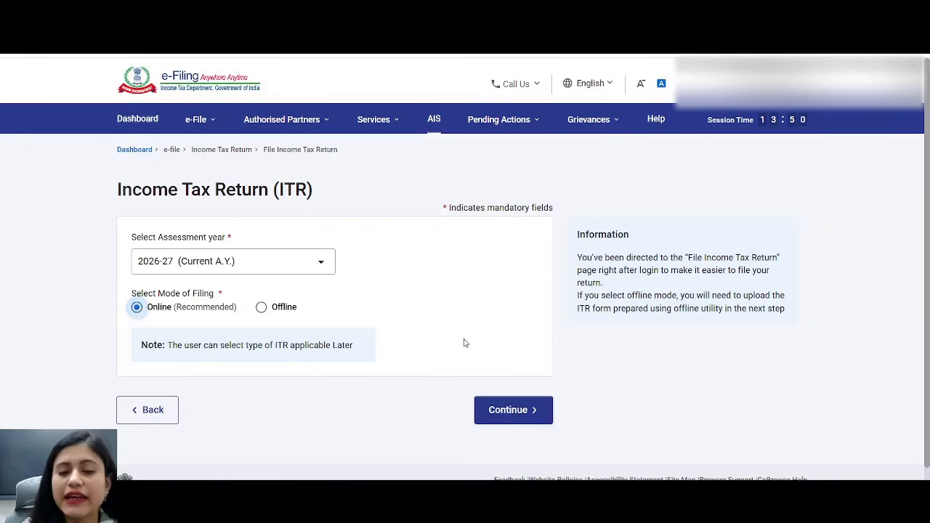
{"action": "left_click", "coordinate": [535, 410]}
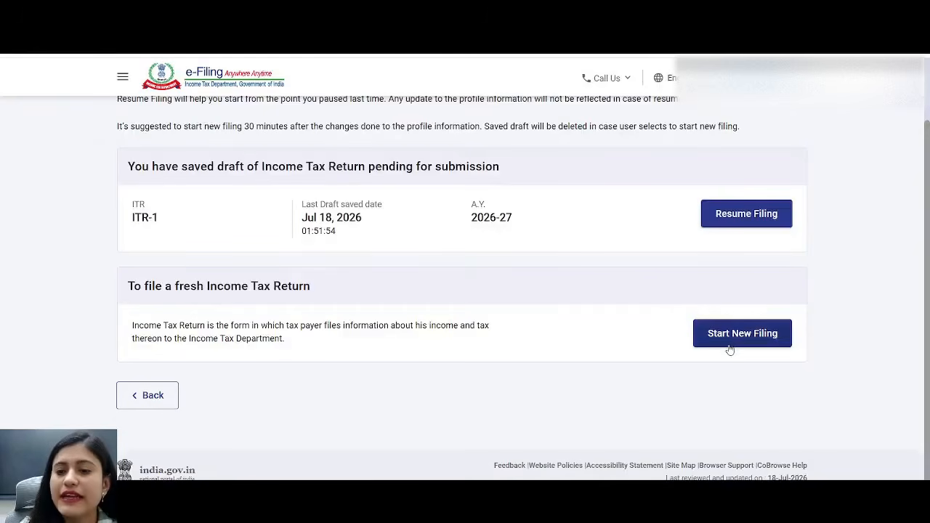
{"action": "left_click", "coordinate": [729, 346]}
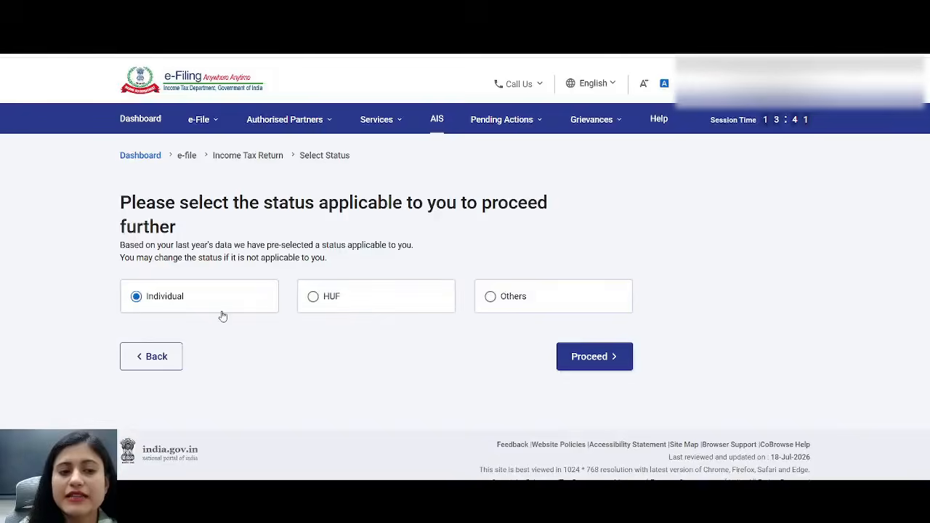
{"action": "left_click", "coordinate": [595, 356]}
- Select ITR-1, give Others as the filing reason and reach the pre-filled return
{"action": "left_click", "coordinate": [456, 287]}
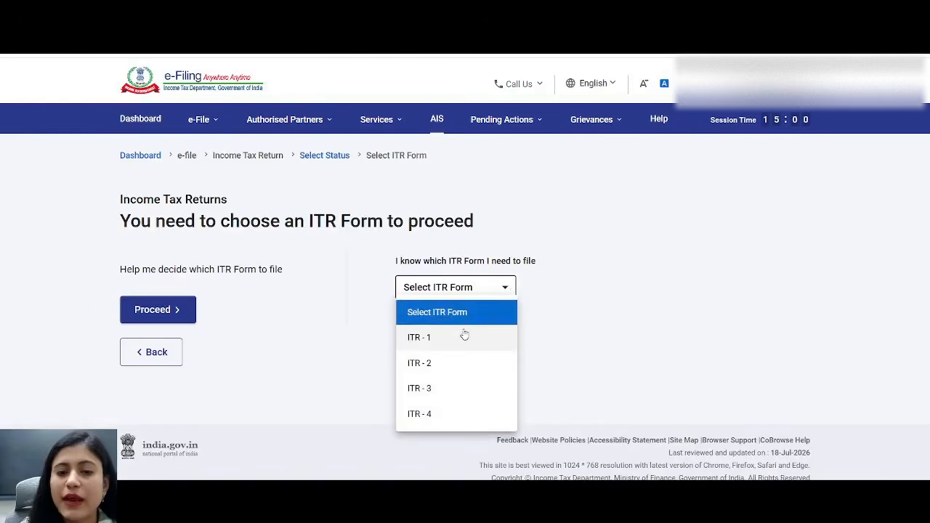
{"action": "left_click", "coordinate": [463, 333]}
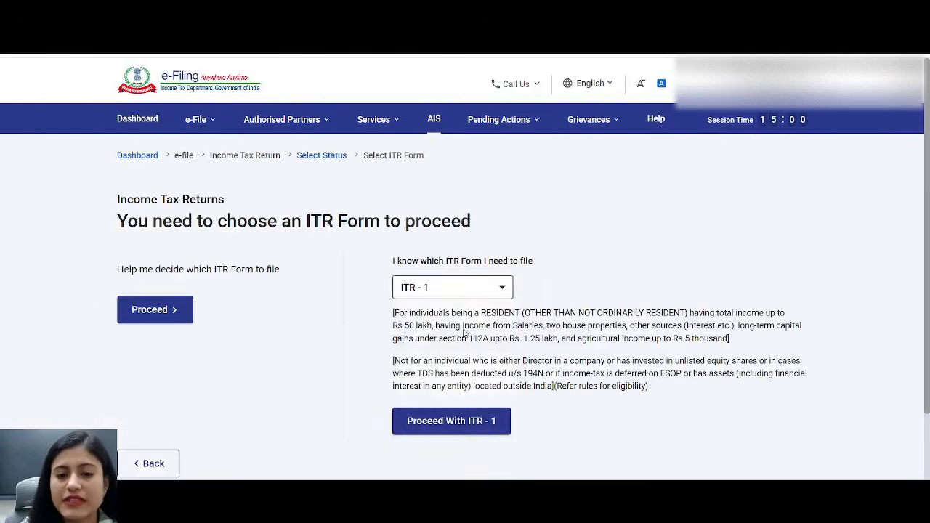
{"action": "left_click", "coordinate": [485, 429]}
{"action": "left_click", "coordinate": [479, 365]}
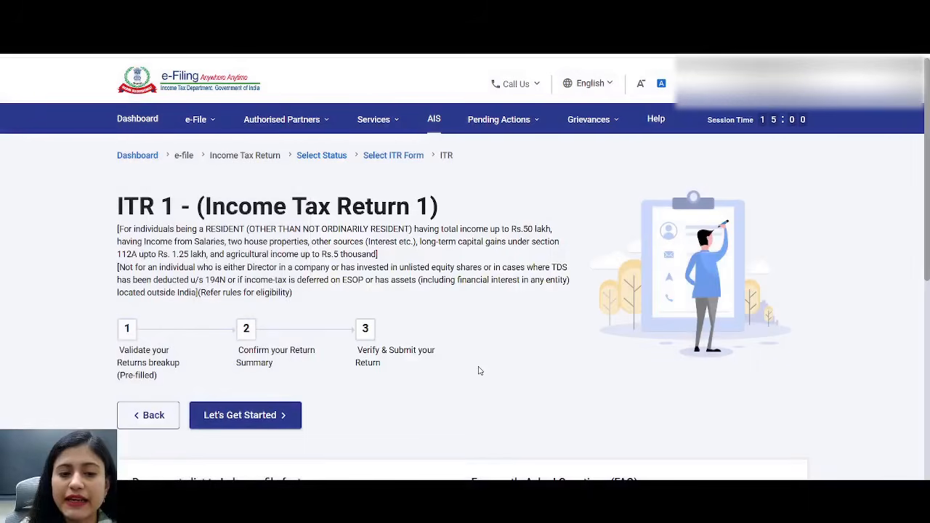
{"action": "left_click", "coordinate": [274, 428]}
{"action": "left_click", "coordinate": [146, 440]}
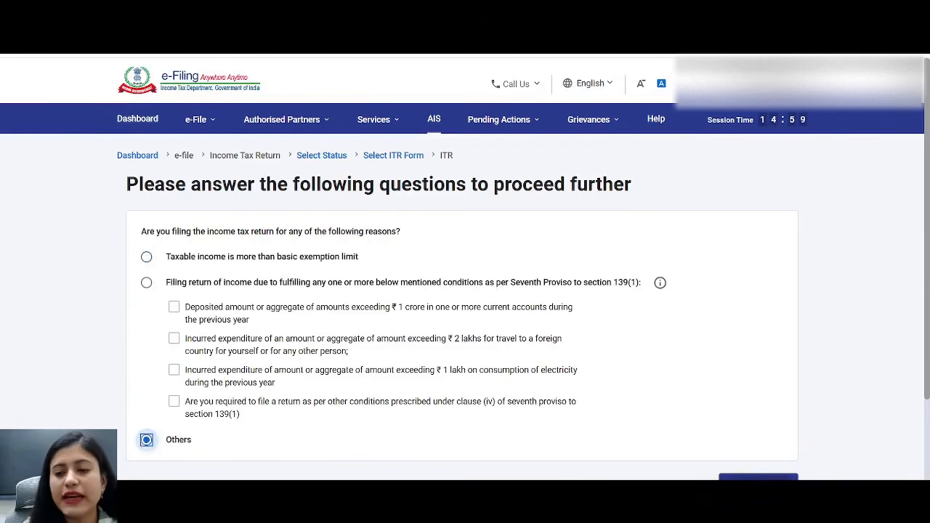
{"action": "left_click", "coordinate": [758, 478]}
{"action": "left_click", "coordinate": [455, 368]}
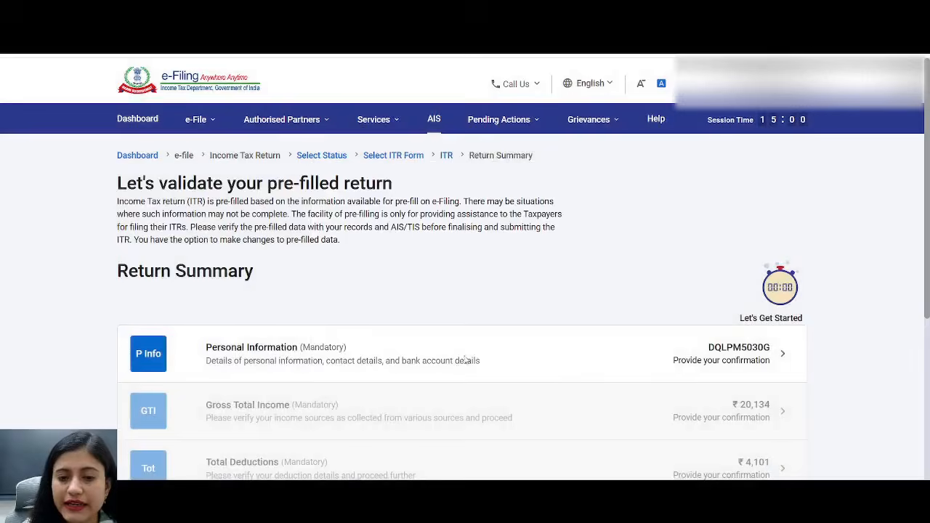
- Open Personal Information, put the contact details into editing and review down to the filing section
{"action": "scroll", "coordinate": [455, 368], "scroll_direction": "down", "scroll_amount": 2}
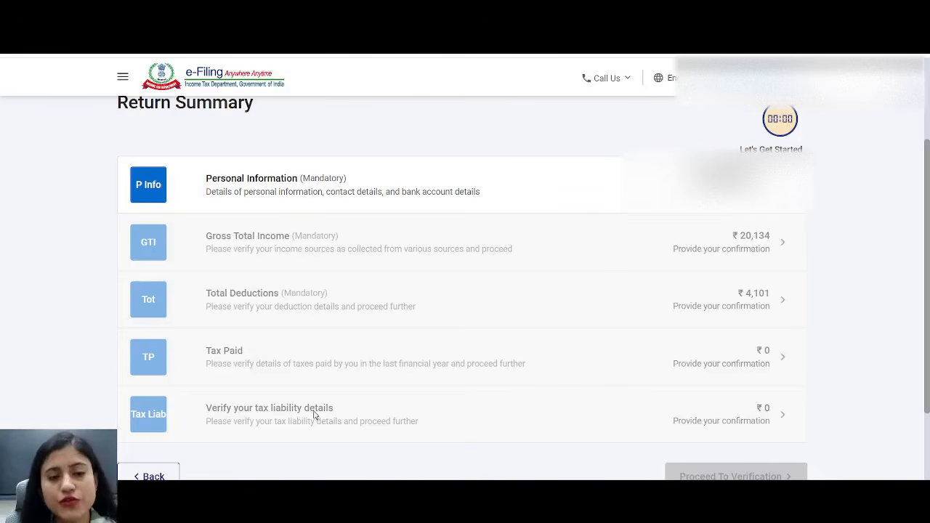
{"action": "left_click", "coordinate": [282, 187]}
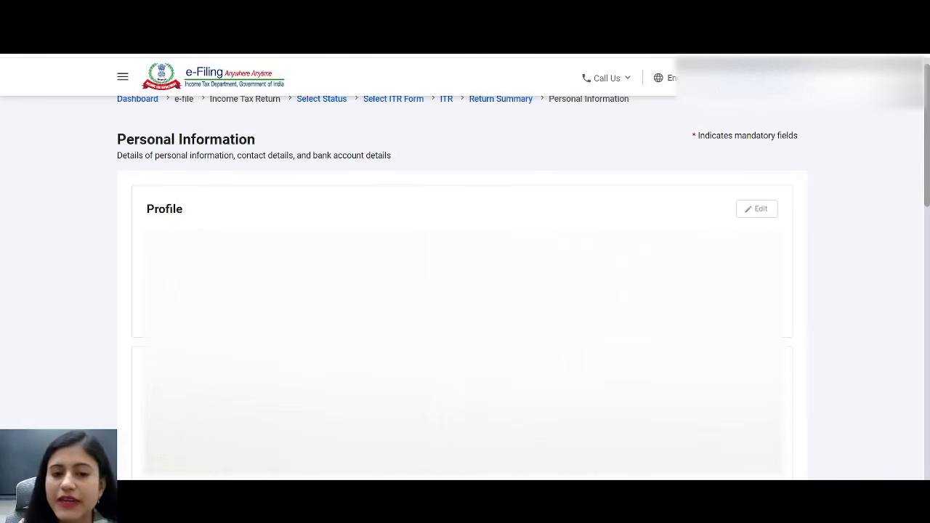
{"action": "scroll", "coordinate": [466, 290], "scroll_direction": "down", "scroll_amount": 3}
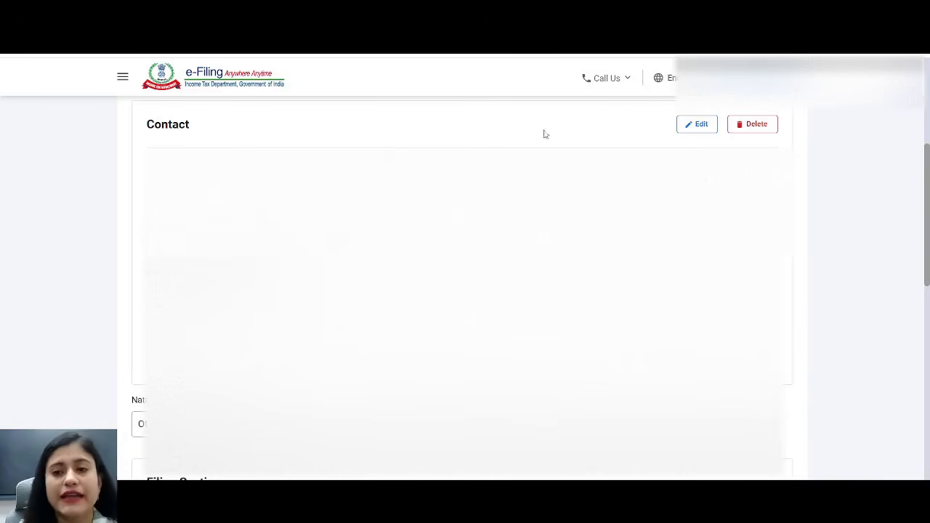
{"action": "left_click", "coordinate": [700, 125]}
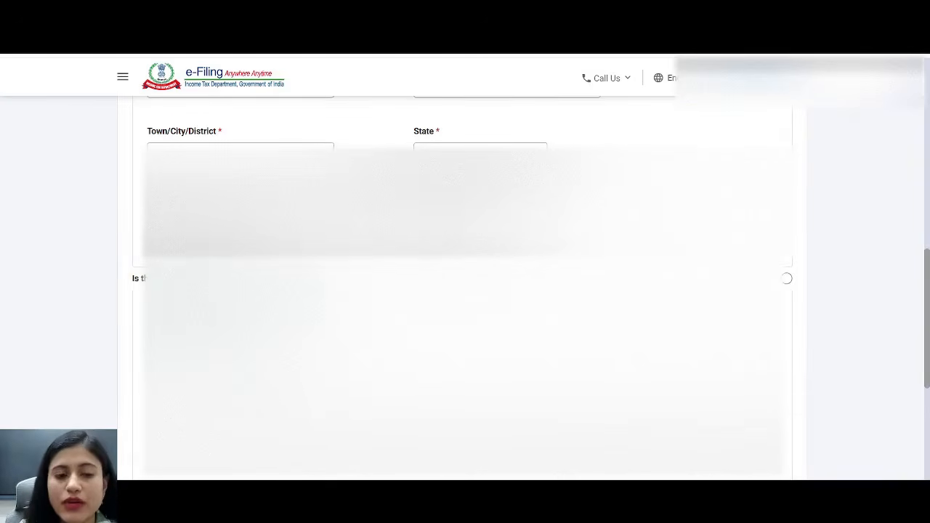
{"action": "left_click_drag", "start_coordinate": [133, 280], "coordinate": [349, 280]}
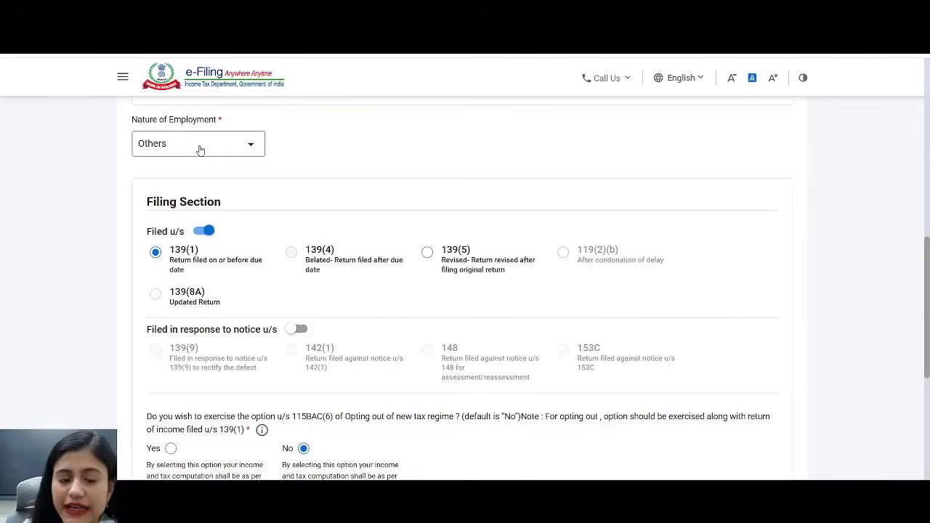
{"action": "left_click_drag", "start_coordinate": [203, 256], "coordinate": [177, 258]}
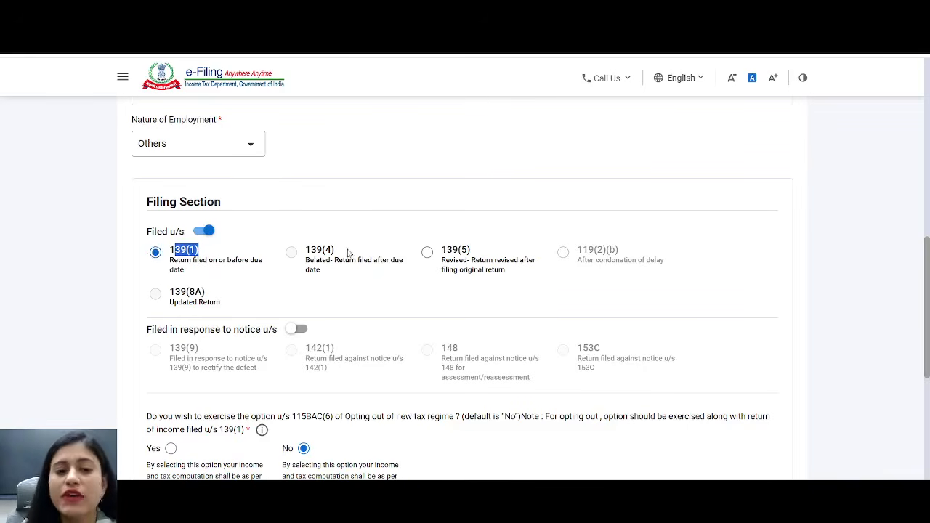
{"action": "left_click_drag", "start_coordinate": [348, 253], "coordinate": [304, 249]}
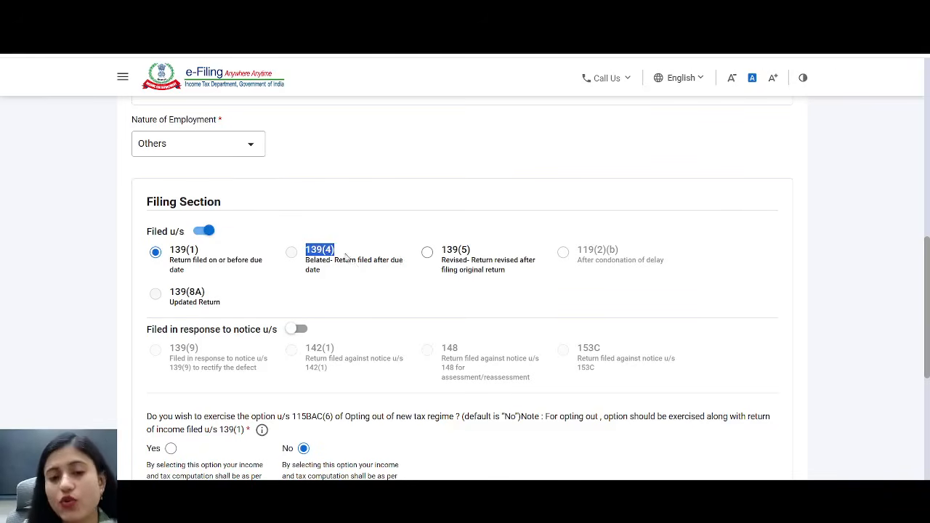
{"action": "left_click_drag", "start_coordinate": [470, 250], "coordinate": [443, 258]}
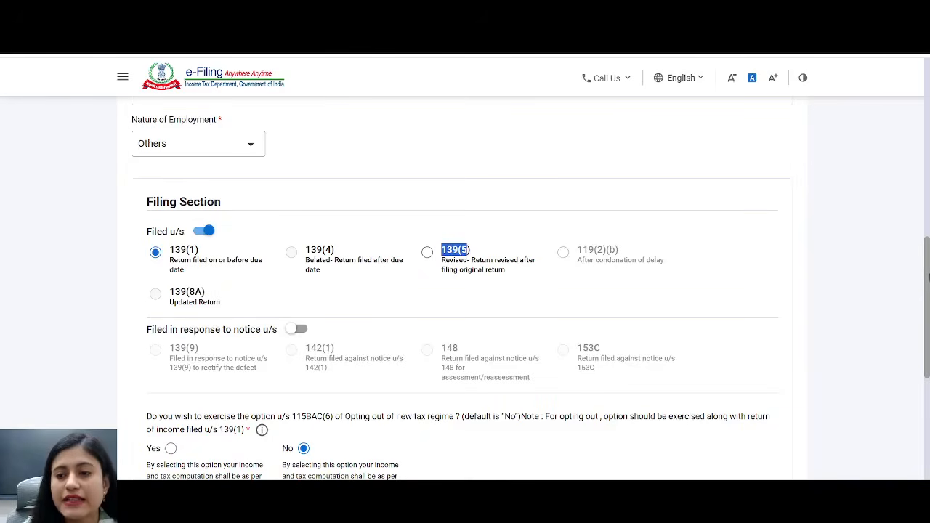
{"action": "scroll", "coordinate": [928, 338], "scroll_direction": "down", "scroll_amount": 3}
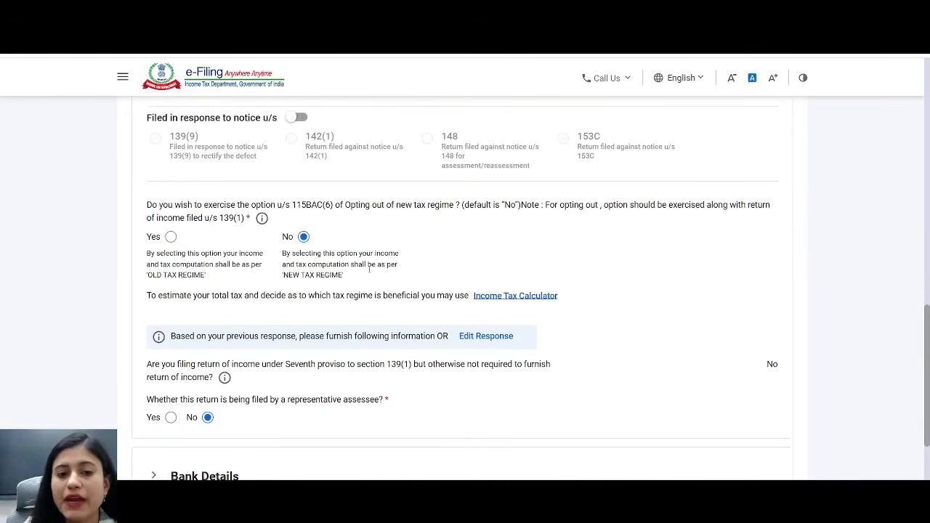
{"action": "left_click_drag", "start_coordinate": [348, 276], "coordinate": [283, 276]}
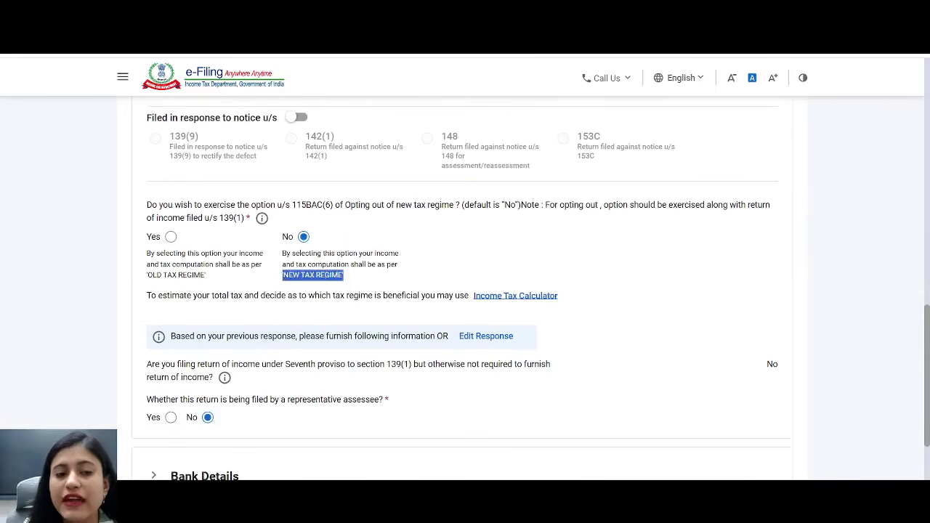
{"action": "left_click_drag", "start_coordinate": [205, 274], "coordinate": [144, 283]}
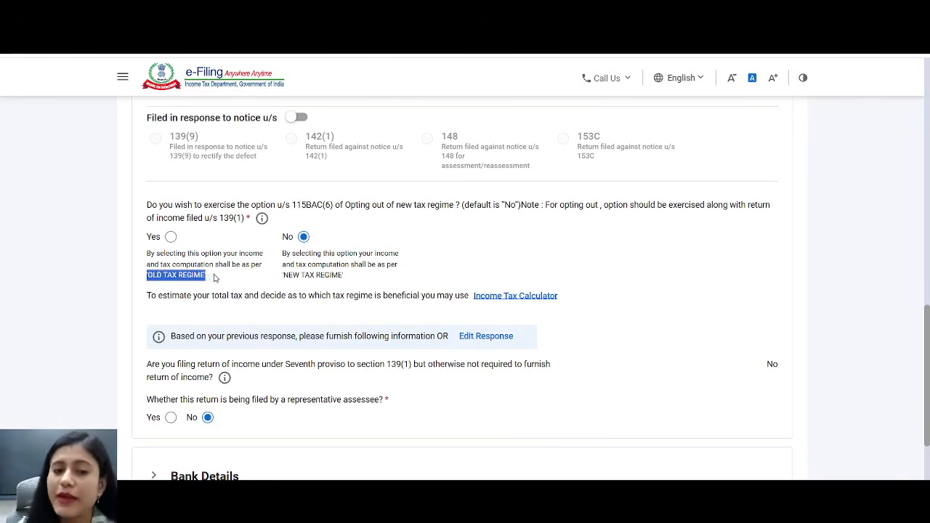
{"action": "left_click_drag", "start_coordinate": [347, 278], "coordinate": [288, 276]}
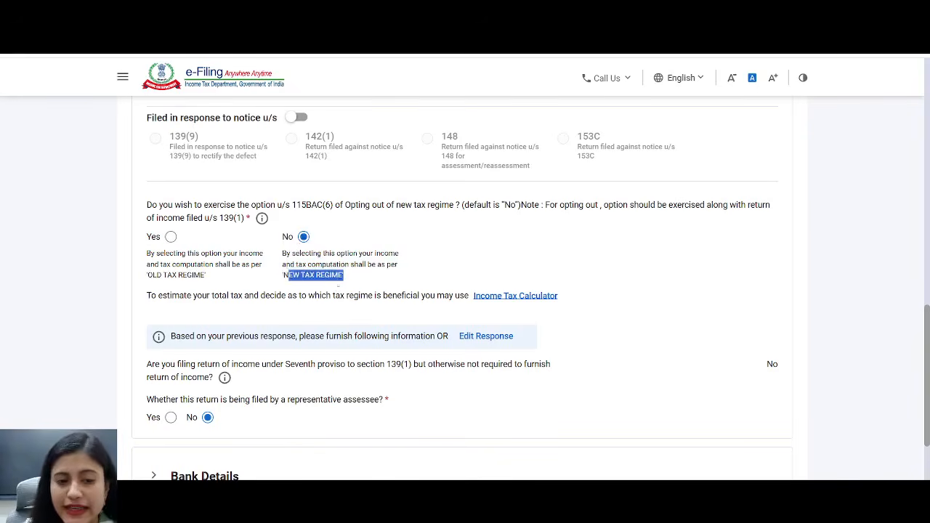
{"action": "left_click_drag", "start_coordinate": [375, 399], "coordinate": [295, 400]}
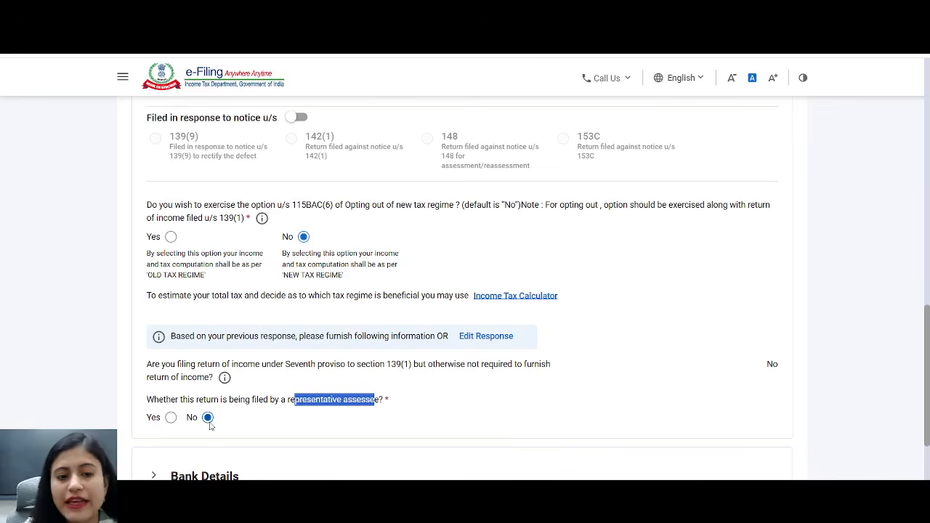
{"action": "scroll", "coordinate": [928, 346], "scroll_direction": "down", "scroll_amount": 3}
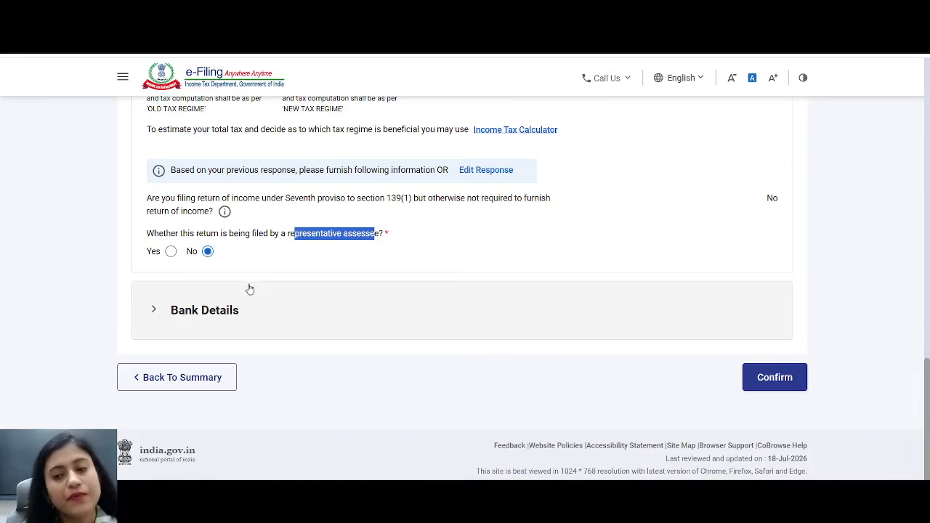
- Confirm personal information, open Gross Total Income and expand the house property income details
{"action": "left_click", "coordinate": [767, 384]}
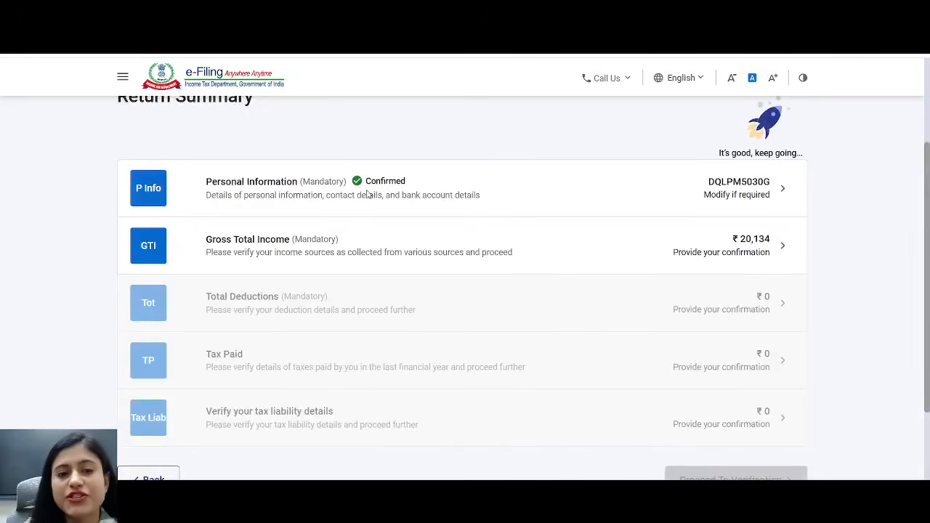
{"action": "left_click", "coordinate": [266, 253]}
{"action": "left_click_drag", "start_coordinate": [287, 128], "coordinate": [149, 128]}
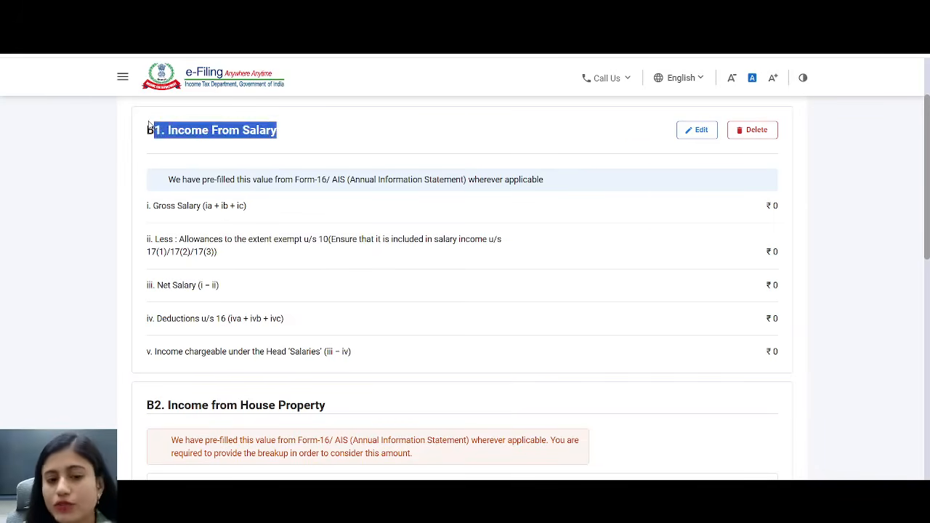
{"action": "left_click_drag", "start_coordinate": [928, 251], "coordinate": [927, 349]}
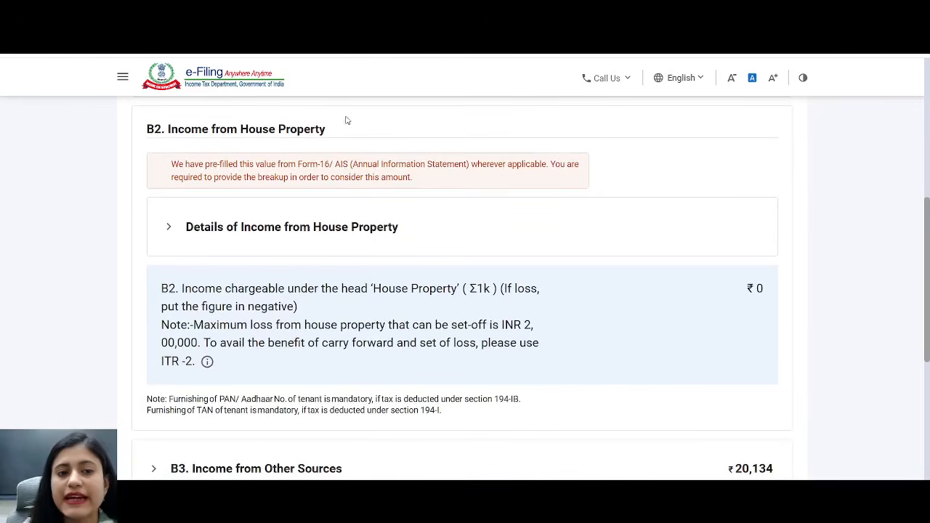
{"action": "left_click_drag", "start_coordinate": [333, 128], "coordinate": [215, 115]}
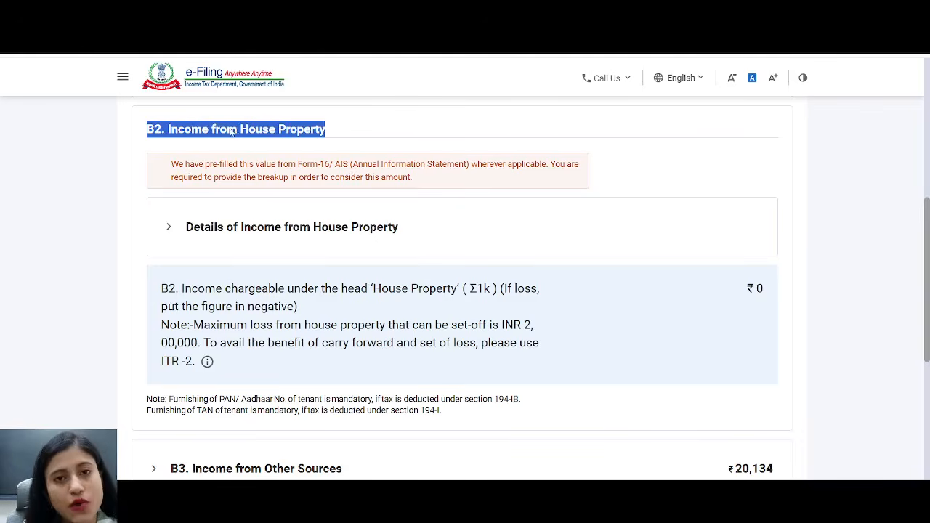
{"action": "left_click", "coordinate": [245, 228]}
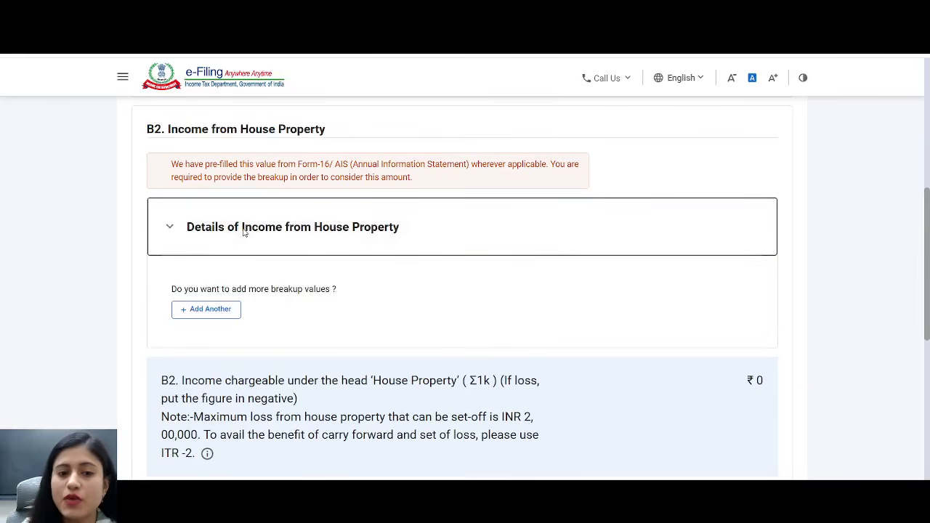
- Add a new house property entry and look over its address, Town/City, State and PIN Code fields
{"action": "left_click", "coordinate": [206, 311]}
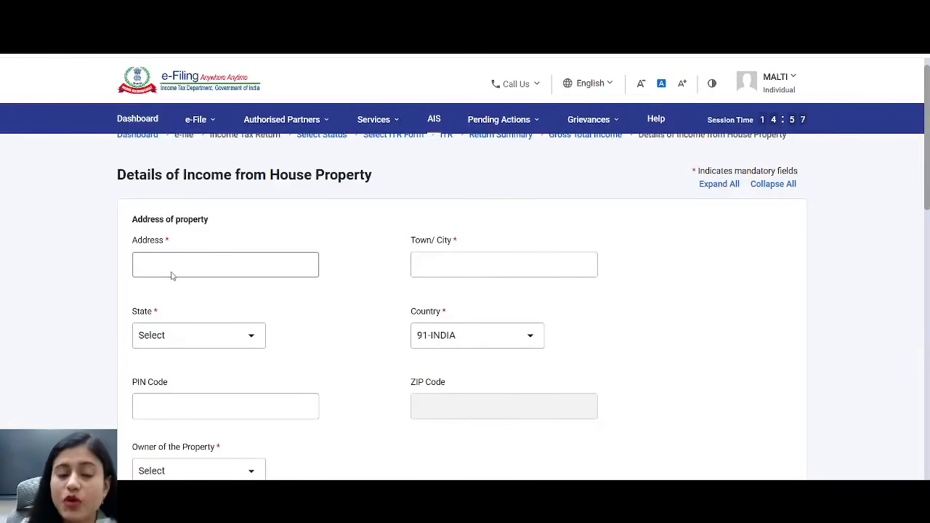
{"action": "left_click", "coordinate": [170, 264]}
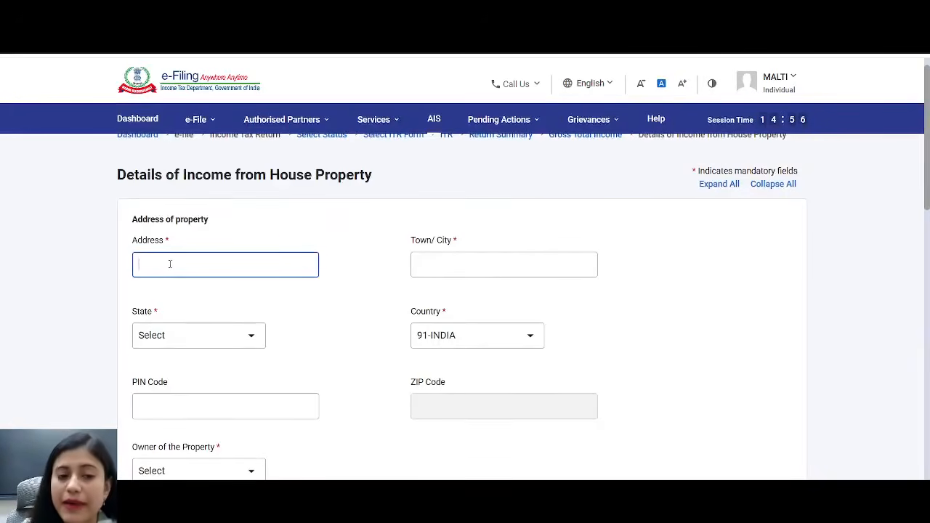
{"action": "left_click_drag", "start_coordinate": [451, 242], "coordinate": [412, 242]}
{"action": "left_click", "coordinate": [443, 265]}
{"action": "left_click_drag", "start_coordinate": [165, 312], "coordinate": [131, 313]}
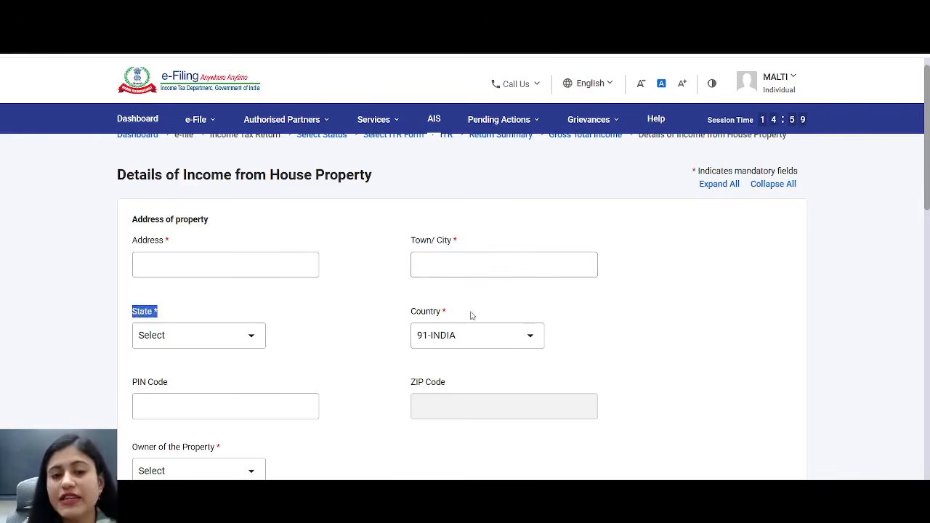
{"action": "left_click_drag", "start_coordinate": [469, 314], "coordinate": [381, 306]}
{"action": "left_click_drag", "start_coordinate": [178, 383], "coordinate": [130, 388]}
{"action": "left_click_drag", "start_coordinate": [929, 220], "coordinate": [928, 289]}
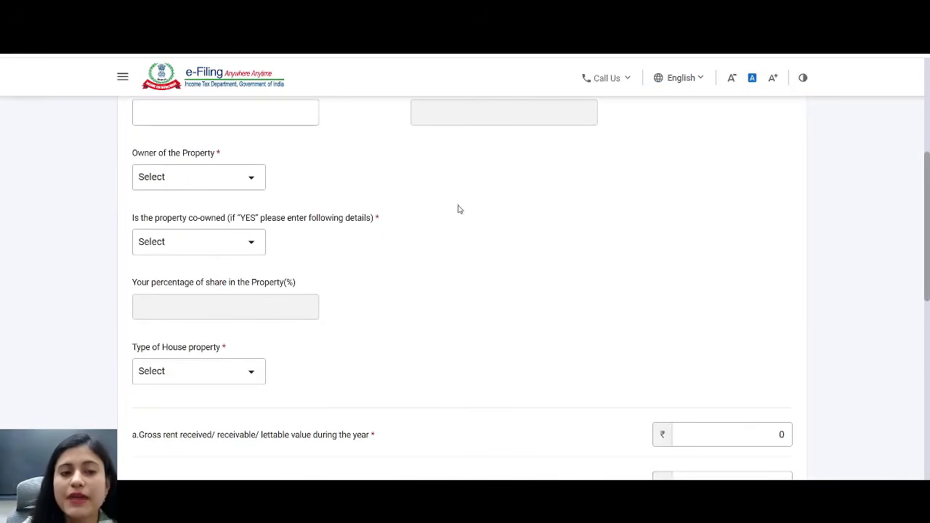
- Set the property owner to Self and mark the property as not co-owned
{"action": "left_click", "coordinate": [248, 178]}
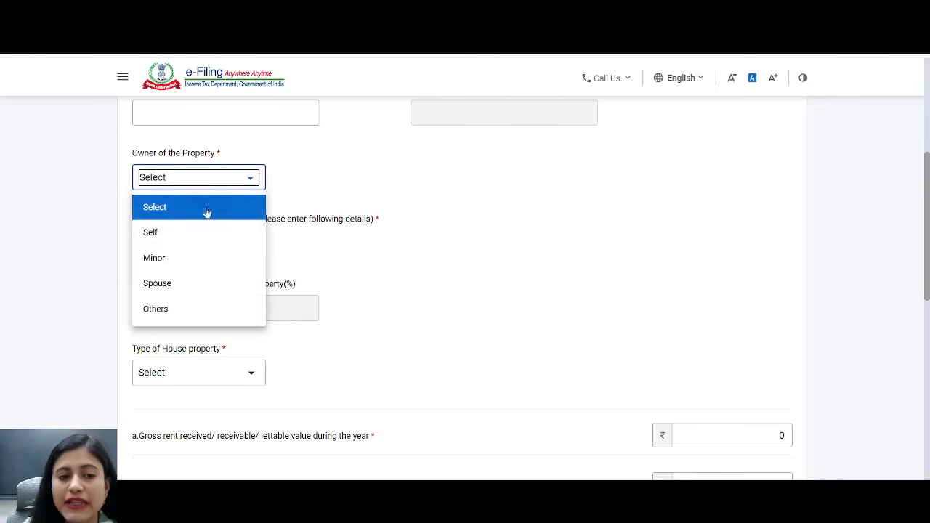
{"action": "left_click", "coordinate": [179, 242]}
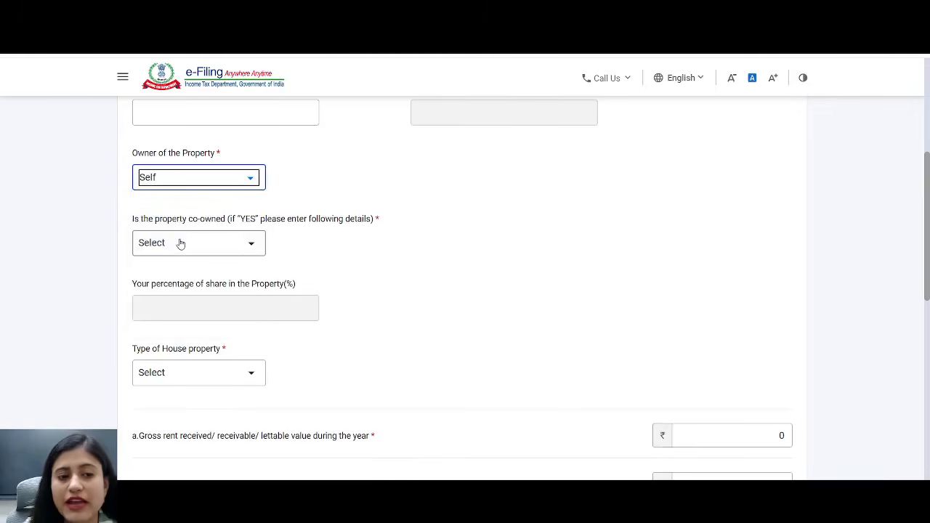
{"action": "left_click", "coordinate": [243, 250]}
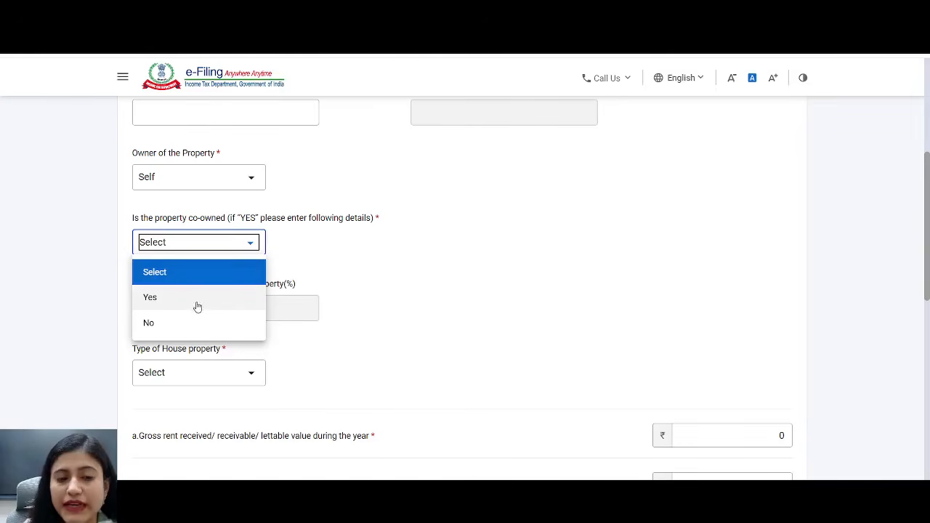
{"action": "left_click", "coordinate": [195, 327]}
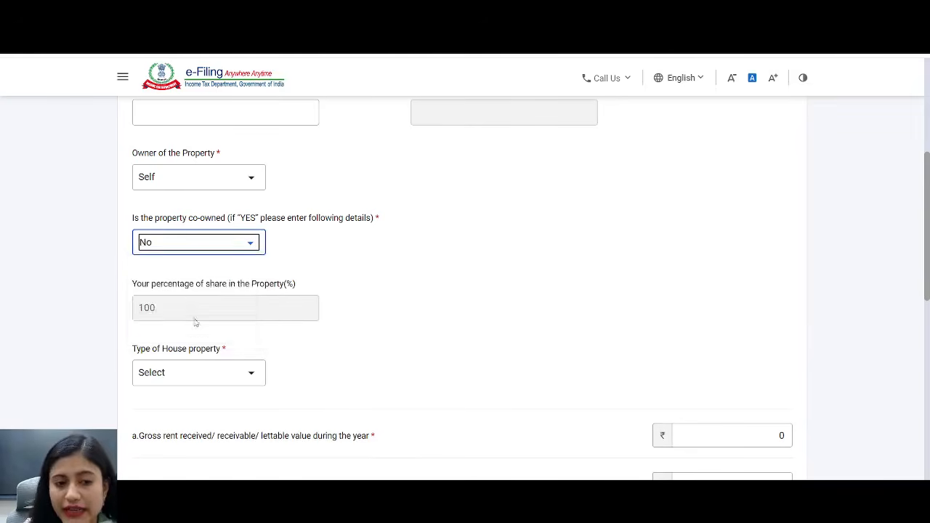
{"action": "scroll", "coordinate": [195, 327], "scroll_direction": "down", "scroll_amount": 2}
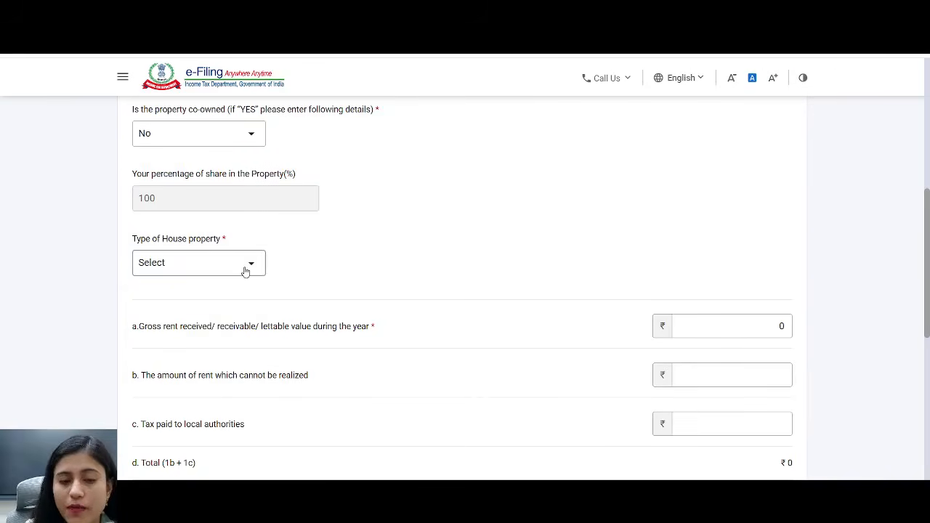
{"action": "left_click", "coordinate": [247, 269]}
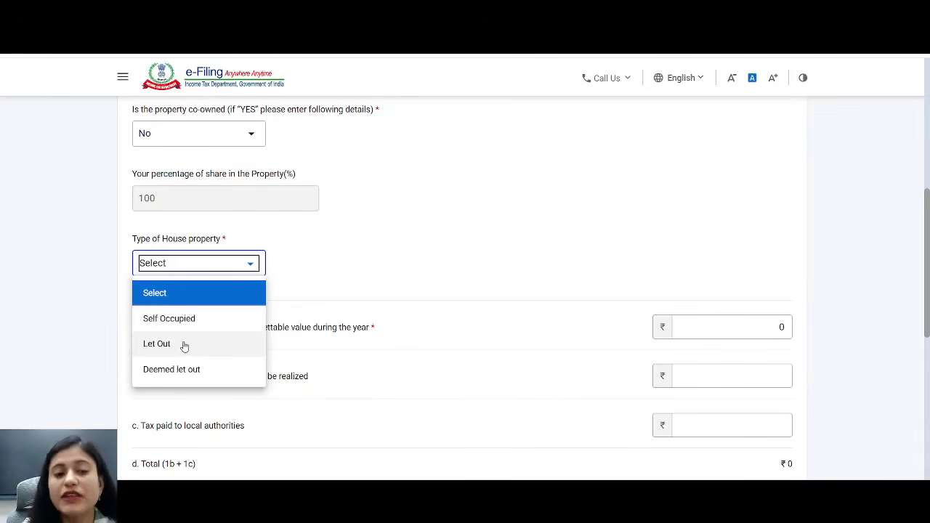
- Set the house property type to Let Out and look over the tenant details
{"action": "left_click", "coordinate": [185, 345]}
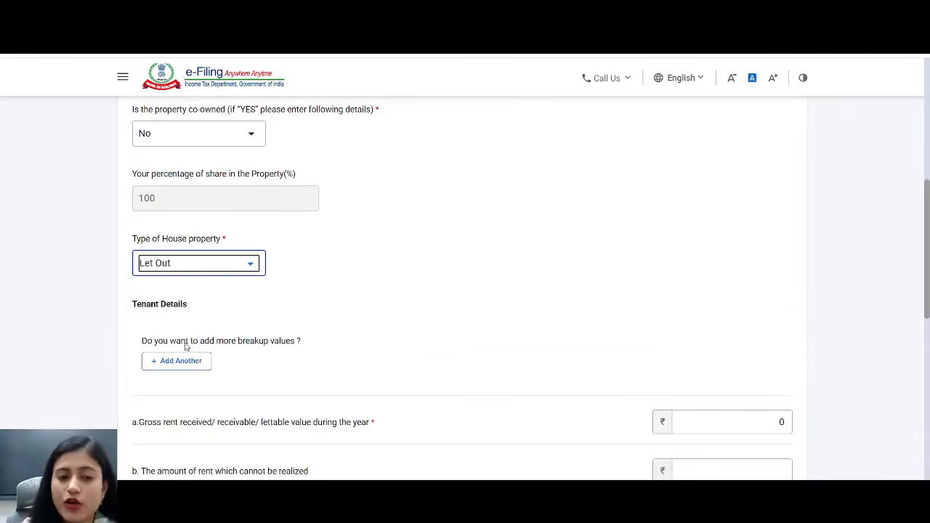
{"action": "left_click_drag", "start_coordinate": [188, 303], "coordinate": [125, 300]}
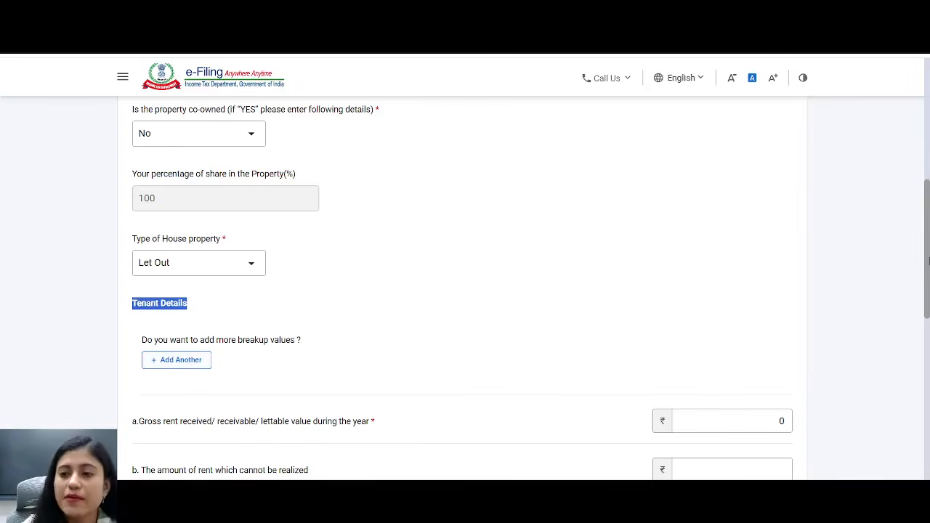
{"action": "scroll", "coordinate": [928, 260], "scroll_direction": "down", "scroll_amount": 3}
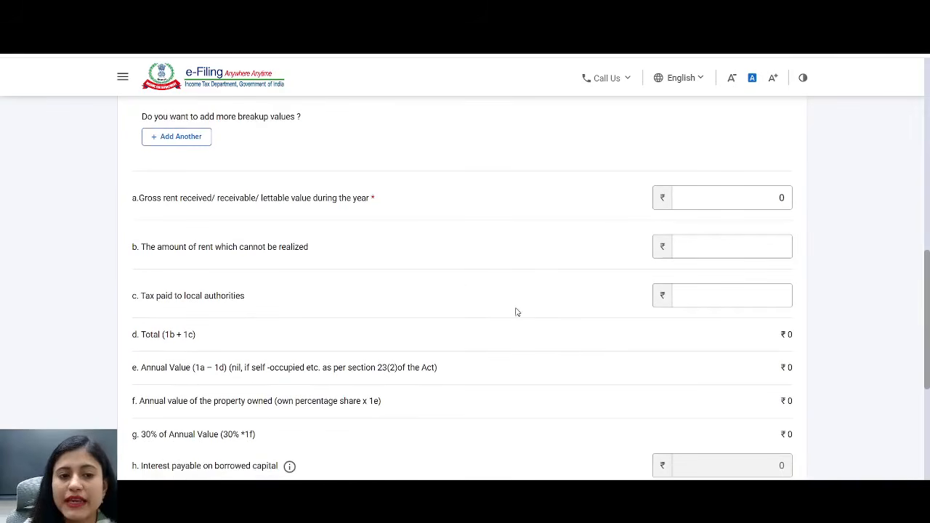
{"action": "left_click_drag", "start_coordinate": [385, 198], "coordinate": [136, 198]}
- Enter 120000 as gross rent and check the ₹36,000 30% deduction and ₹84,000 income
{"action": "double_click", "coordinate": [782, 197]}
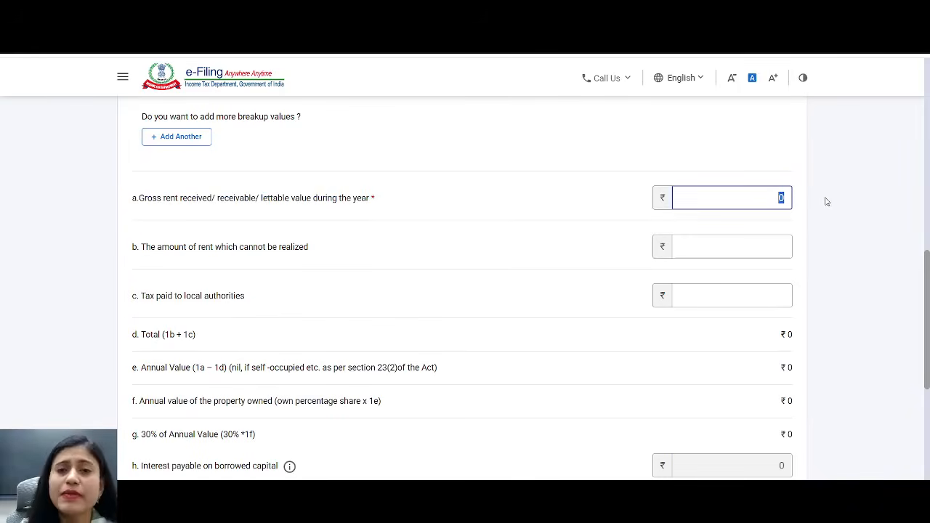
{"action": "type", "text": "120000"}
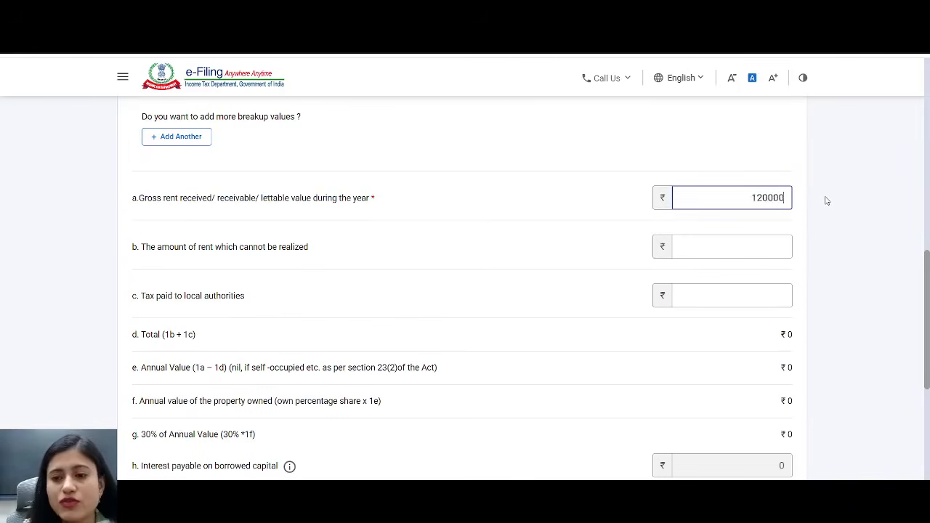
{"action": "left_click", "coordinate": [825, 201]}
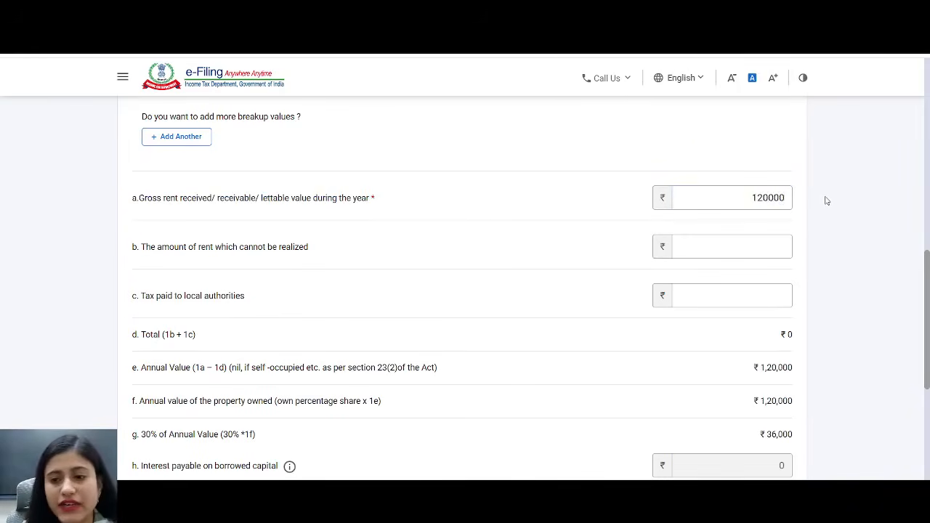
{"action": "scroll", "coordinate": [770, 324], "scroll_direction": "down", "scroll_amount": 2}
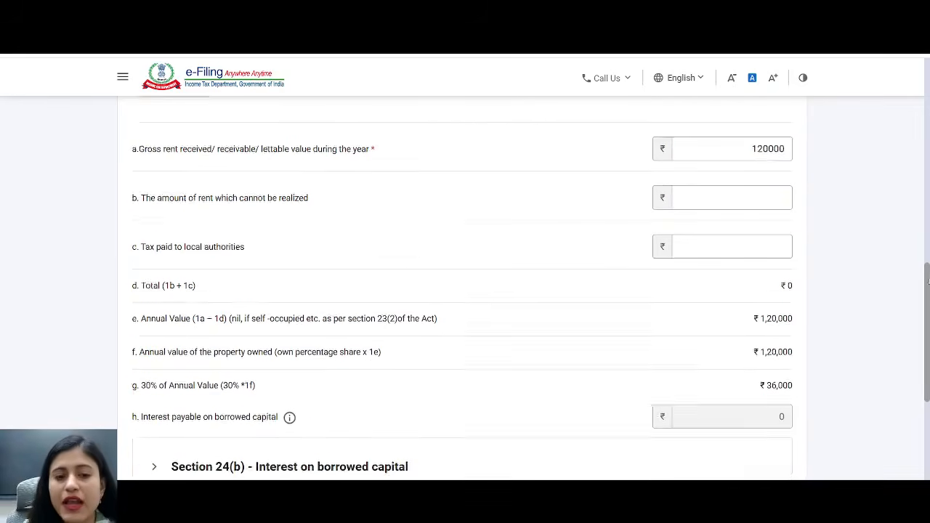
{"action": "left_click_drag", "start_coordinate": [147, 341], "coordinate": [131, 339]}
{"action": "left_click_drag", "start_coordinate": [256, 326], "coordinate": [303, 326]}
{"action": "left_click_drag", "start_coordinate": [748, 340], "coordinate": [820, 337]}
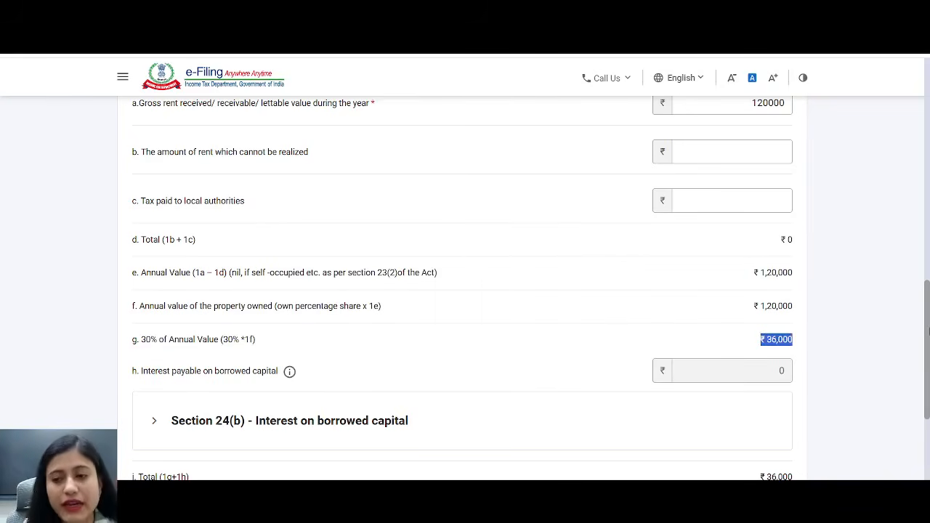
{"action": "left_click_drag", "start_coordinate": [928, 330], "coordinate": [928, 360]}
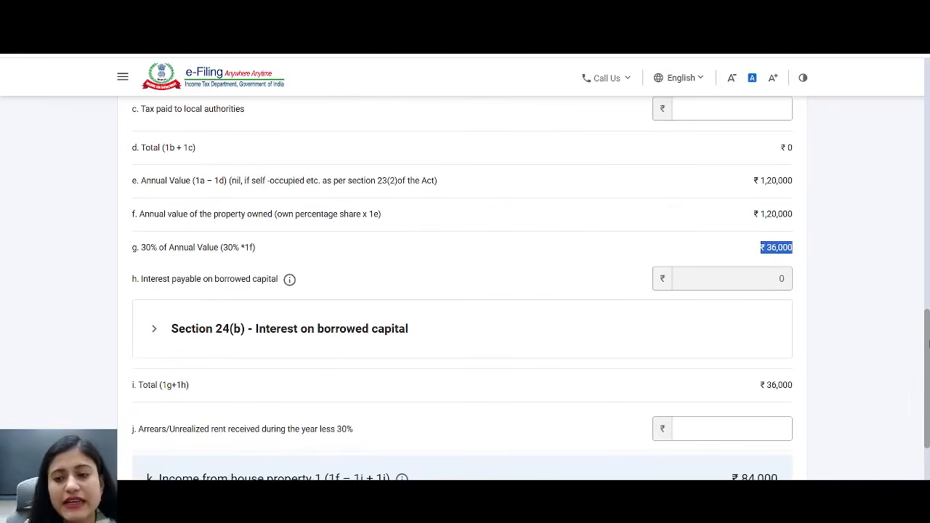
{"action": "scroll", "coordinate": [918, 391], "scroll_direction": "down", "scroll_amount": 3}
{"action": "left_click_drag", "start_coordinate": [725, 339], "coordinate": [796, 342]}
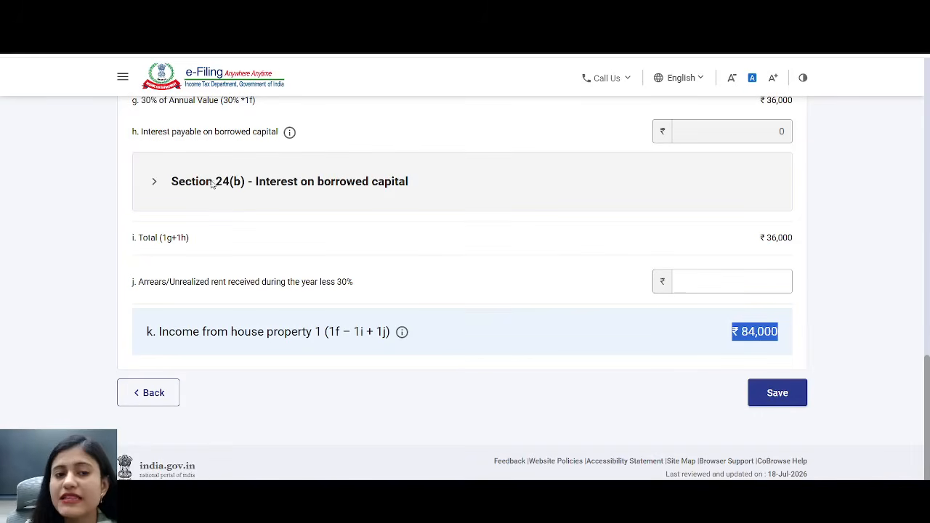
- Expand Section 24(b) and add a loan breakup entry, leaving the loan source unset
{"action": "left_click", "coordinate": [240, 183]}
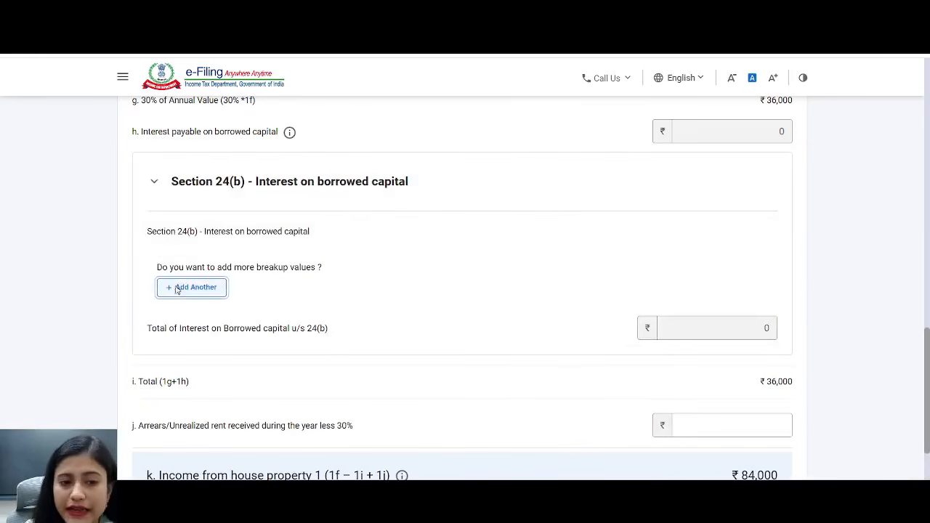
{"action": "left_click", "coordinate": [182, 288]}
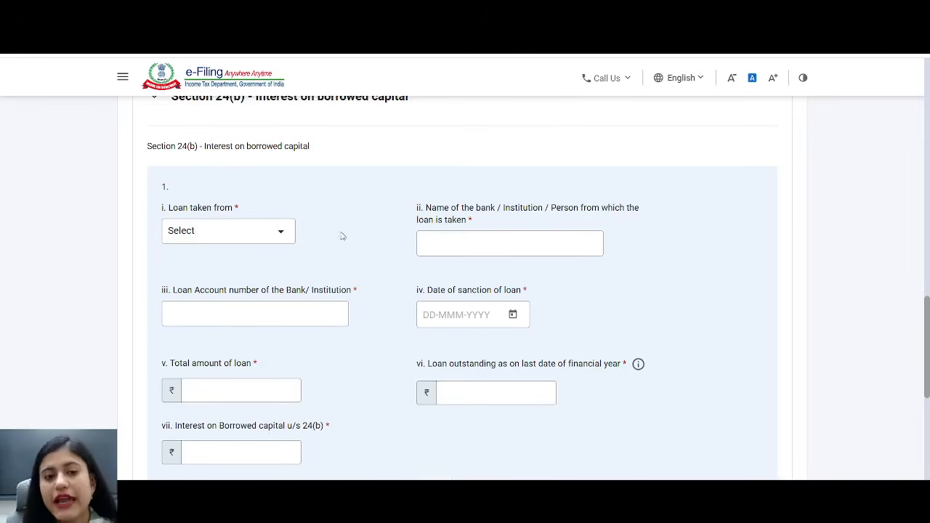
{"action": "left_click", "coordinate": [283, 236]}
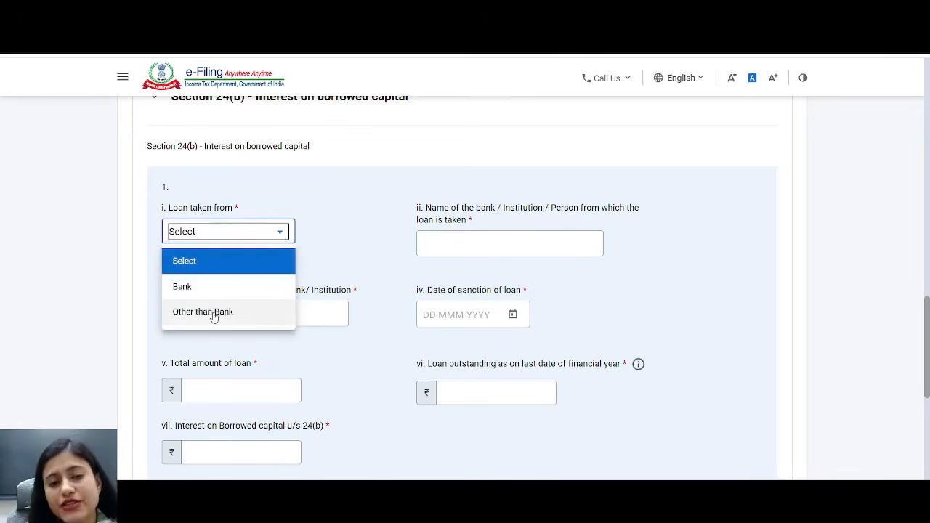
{"action": "left_click", "coordinate": [455, 243]}
- Go through the empty loan fields: lender, account number, sanction date, amounts and interest
{"action": "left_click", "coordinate": [455, 243]}
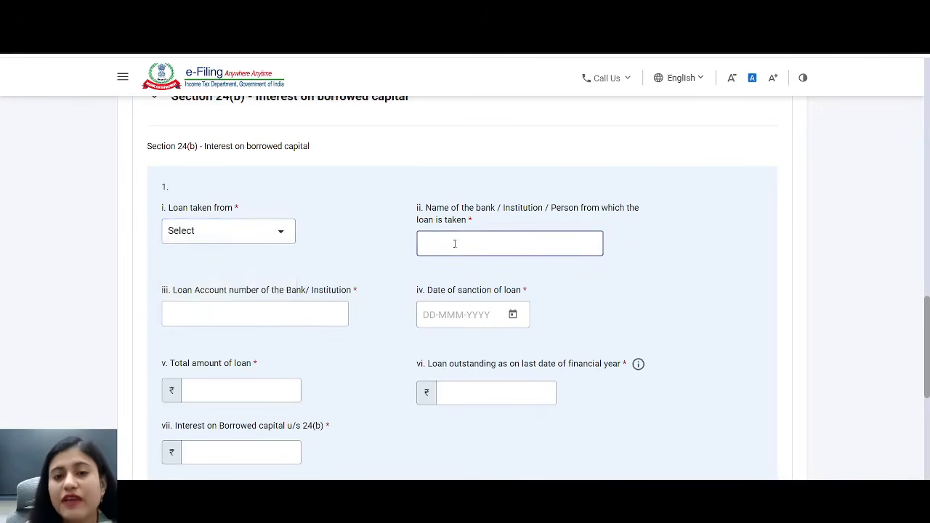
{"action": "left_click", "coordinate": [302, 306]}
{"action": "left_click_drag", "start_coordinate": [422, 291], "coordinate": [525, 285]}
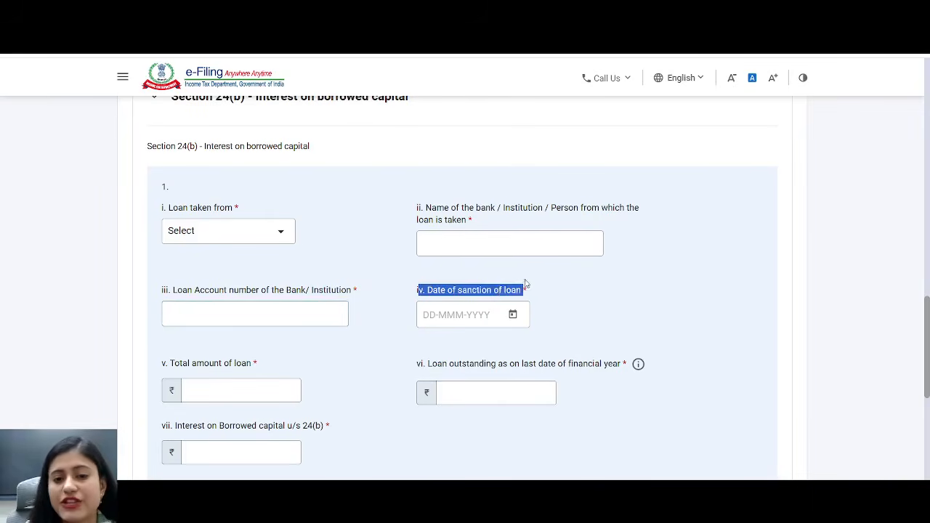
{"action": "left_click", "coordinate": [214, 396]}
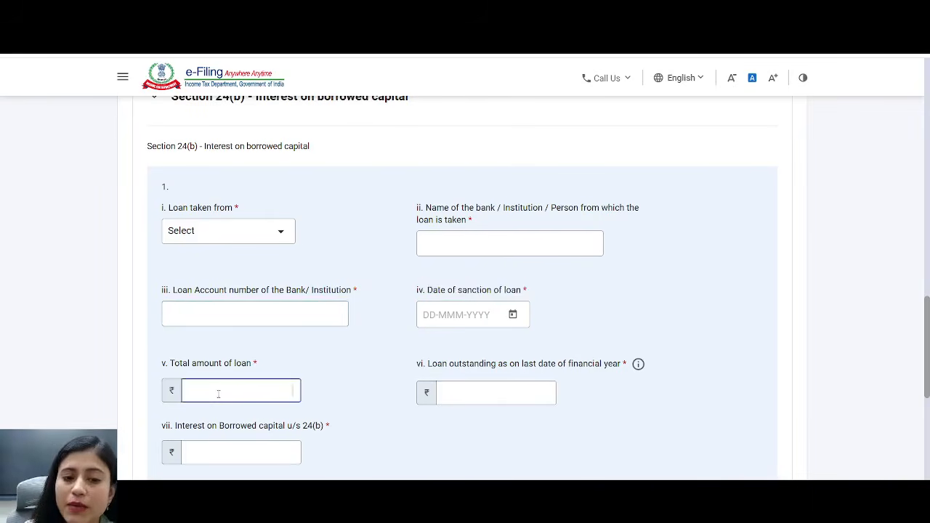
{"action": "left_click_drag", "start_coordinate": [429, 364], "coordinate": [613, 378]}
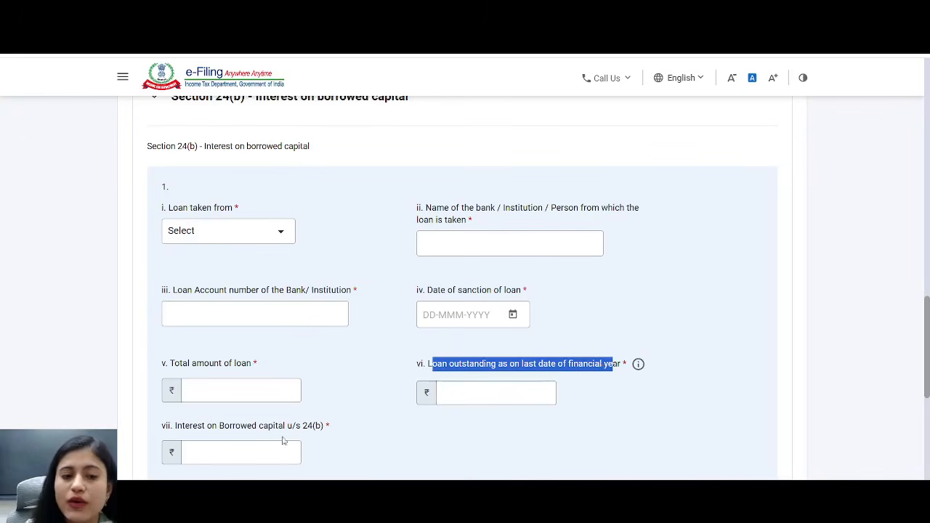
{"action": "left_click_drag", "start_coordinate": [302, 432], "coordinate": [187, 434]}
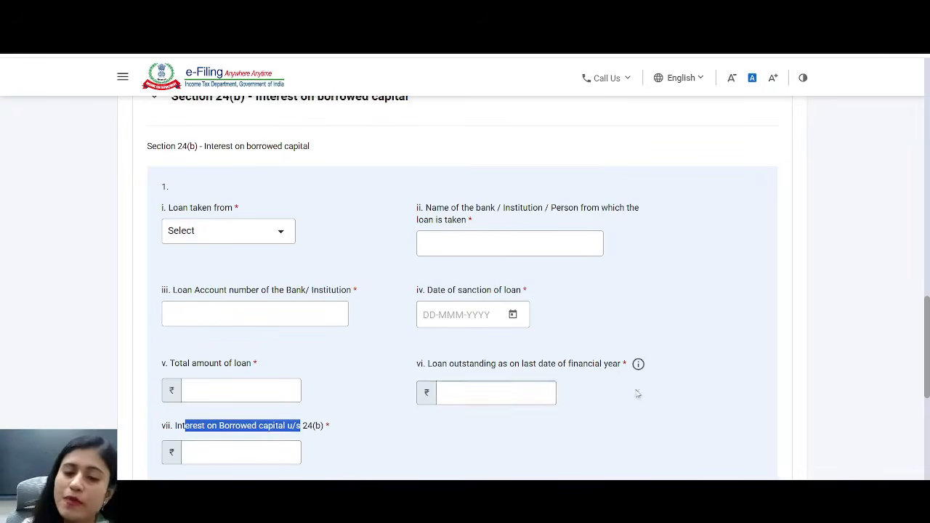
{"action": "scroll", "coordinate": [928, 404], "scroll_direction": "down", "scroll_amount": 4}
{"action": "scroll", "coordinate": [928, 403], "scroll_direction": "down", "scroll_amount": 2}
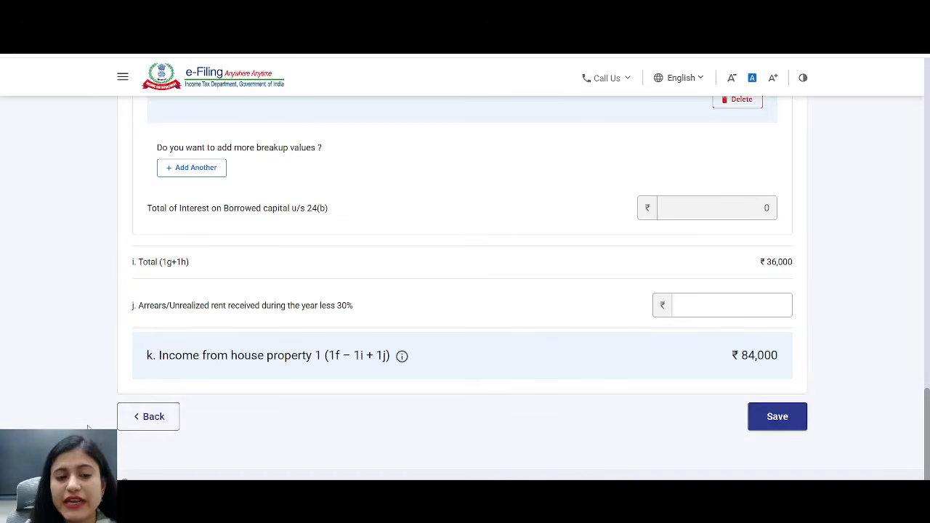
- Expand B3 Other Sources, check ₹16,033 deposit and ₹4,101 savings interest, and add an entry
{"action": "left_click", "coordinate": [147, 419]}
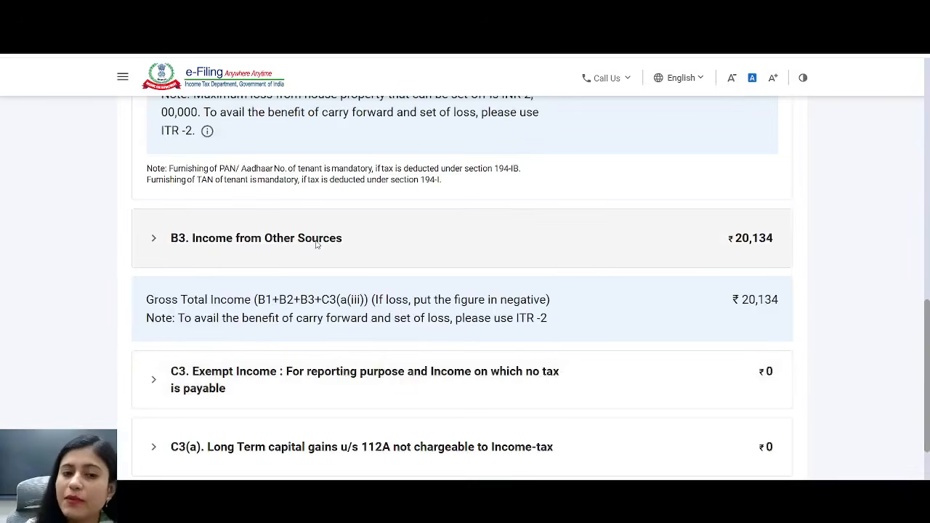
{"action": "left_click", "coordinate": [317, 245]}
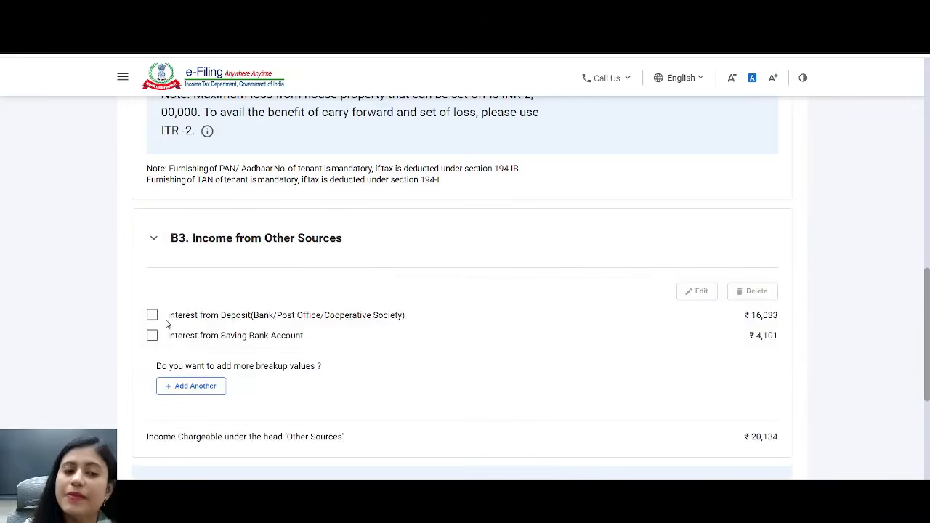
{"action": "left_click_drag", "start_coordinate": [170, 314], "coordinate": [247, 311]}
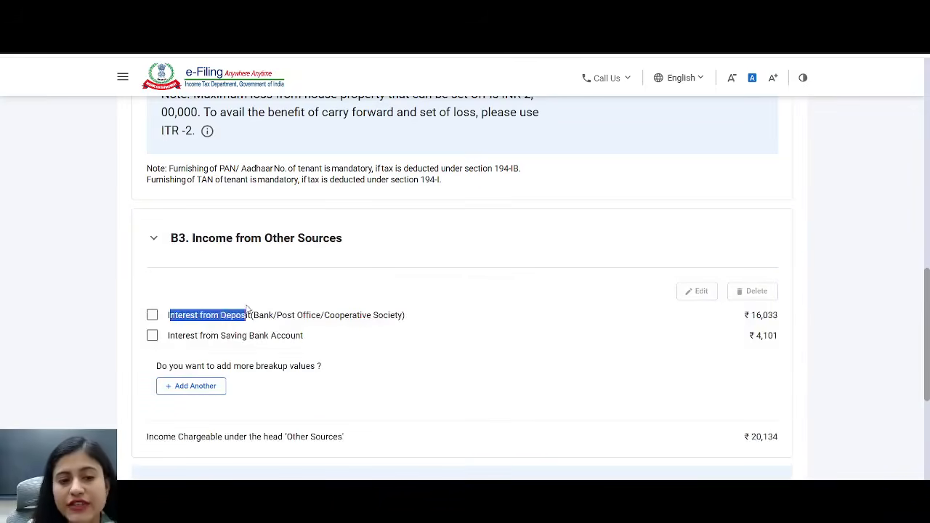
{"action": "left_click_drag", "start_coordinate": [175, 335], "coordinate": [292, 338]}
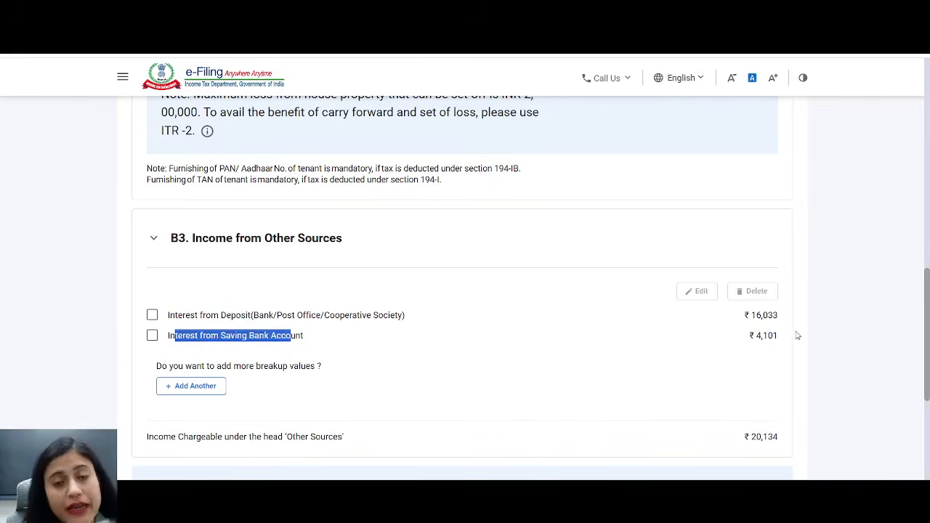
{"action": "left_click_drag", "start_coordinate": [743, 315], "coordinate": [797, 315]}
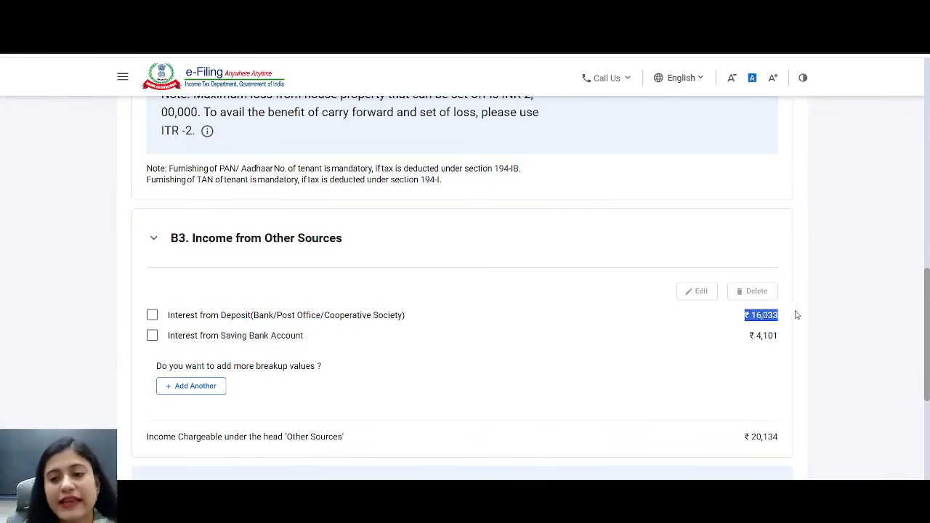
{"action": "left_click_drag", "start_coordinate": [749, 343], "coordinate": [780, 340]}
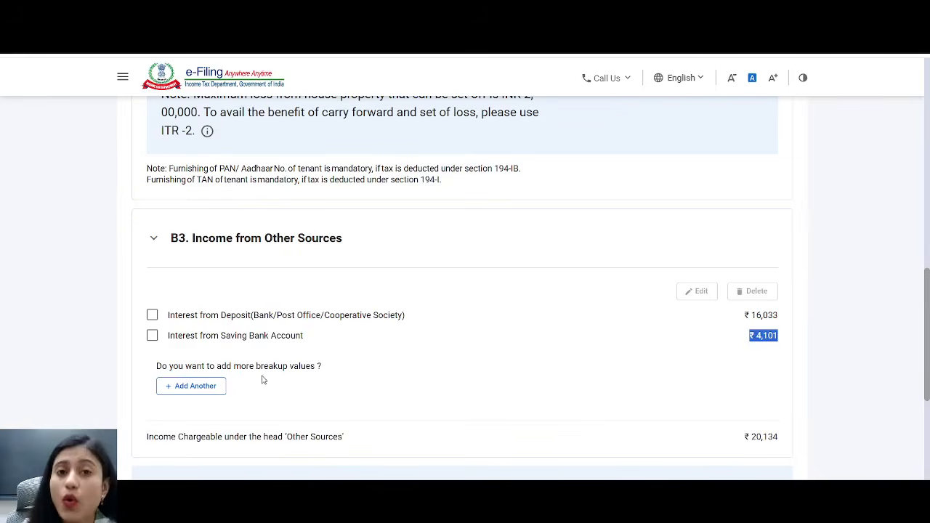
{"action": "left_click", "coordinate": [213, 387]}
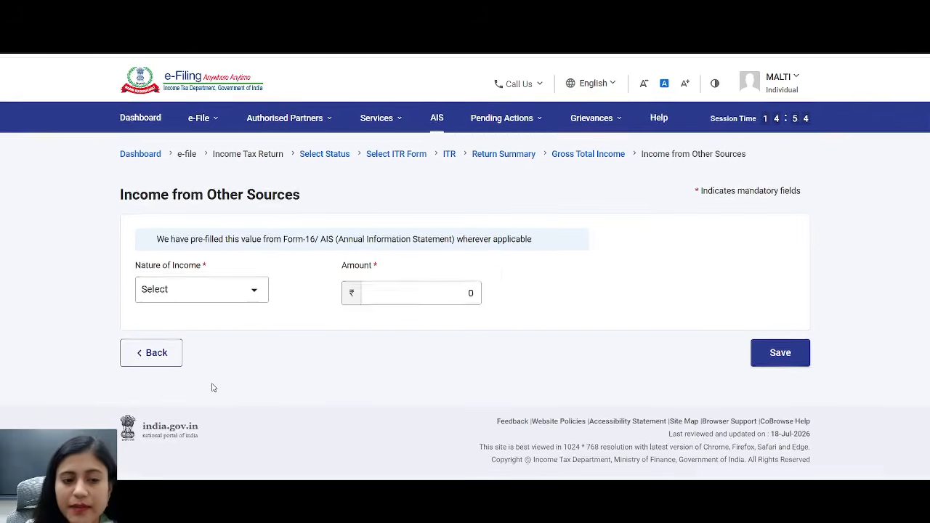
- Set the new entry's nature of income to Any Other instead of Family pension
{"action": "left_click", "coordinate": [254, 293]}
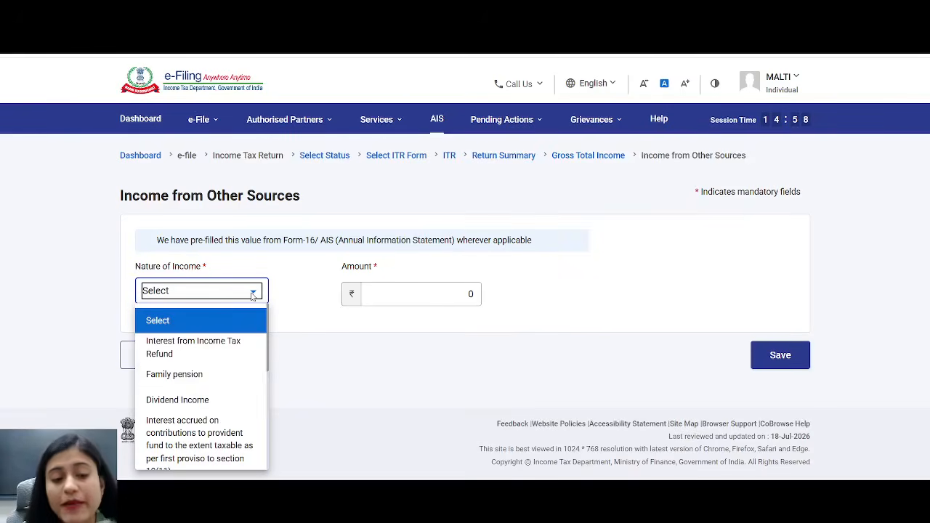
{"action": "left_click", "coordinate": [194, 376]}
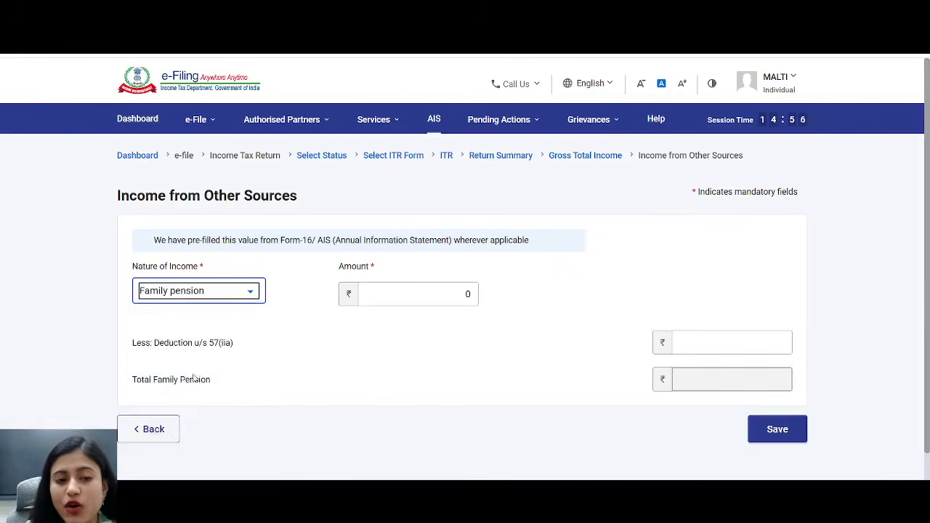
{"action": "left_click", "coordinate": [417, 286]}
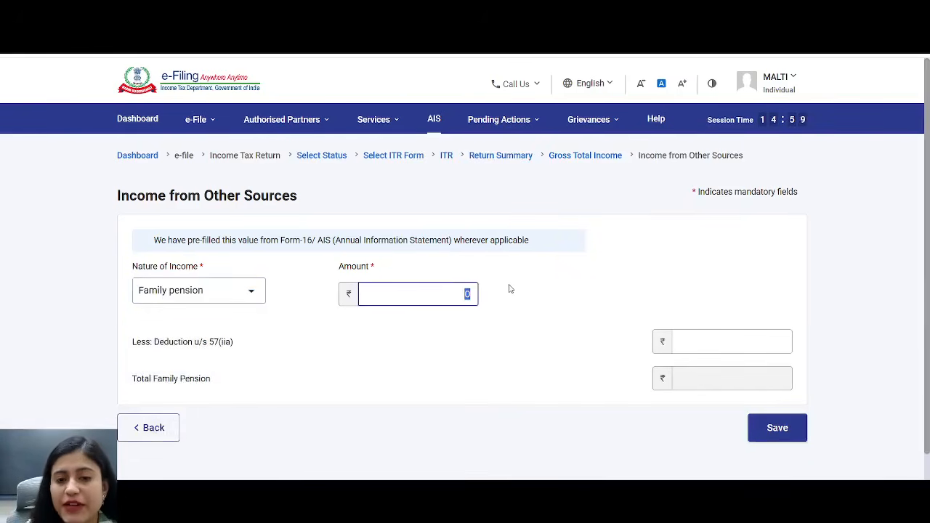
{"action": "left_click", "coordinate": [254, 297]}
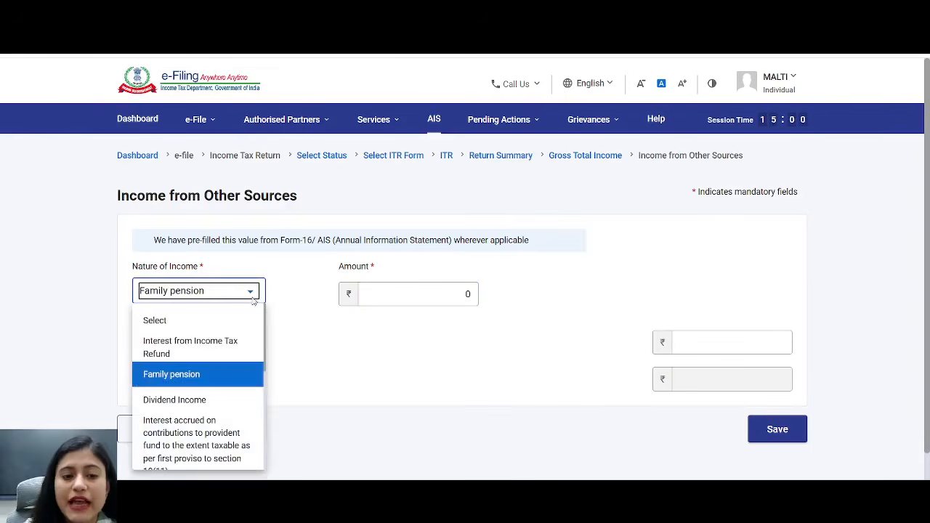
{"action": "key", "text": "Down"}
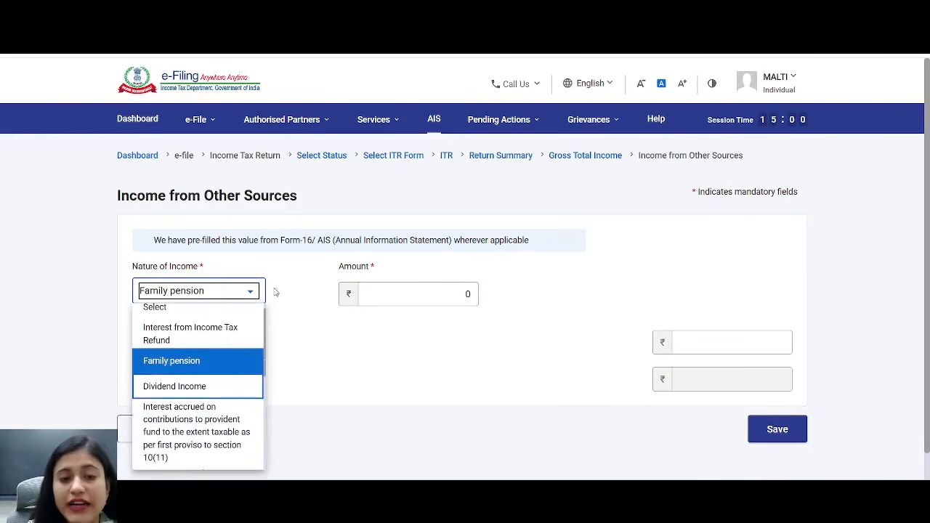
{"action": "key", "text": "Down"}
{"action": "key", "text": "Down"}
{"action": "key", "text": "Down"}
{"action": "key", "text": "Down"}
{"action": "key", "text": "Down"}
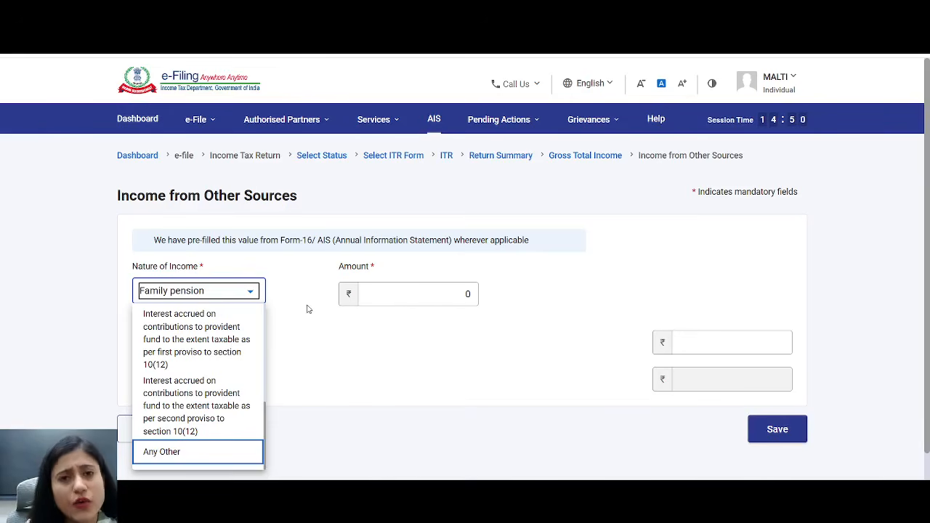
{"action": "left_click", "coordinate": [174, 459]}
- Replace the 0 amount with 50000 for the Any Other income entry
{"action": "left_click", "coordinate": [357, 292]}
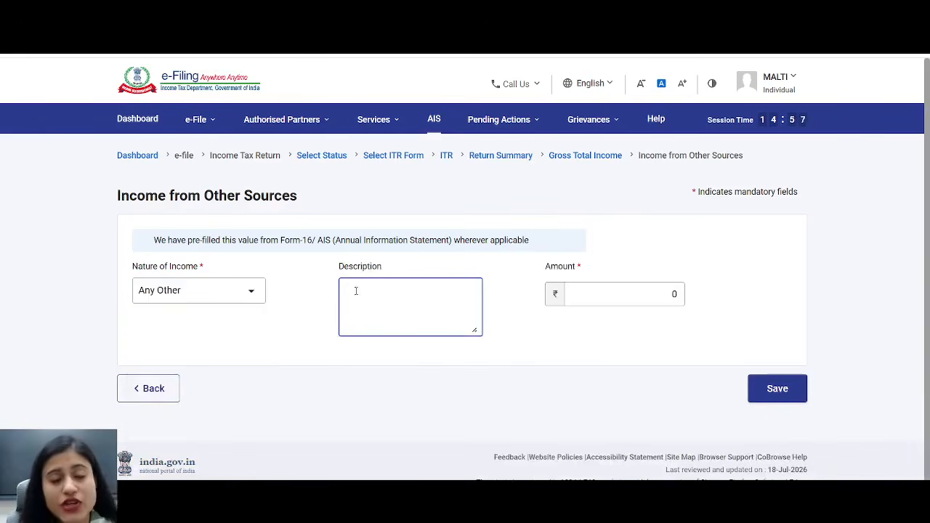
{"action": "left_click_drag", "start_coordinate": [353, 266], "coordinate": [393, 267]}
{"action": "left_click", "coordinate": [356, 288]}
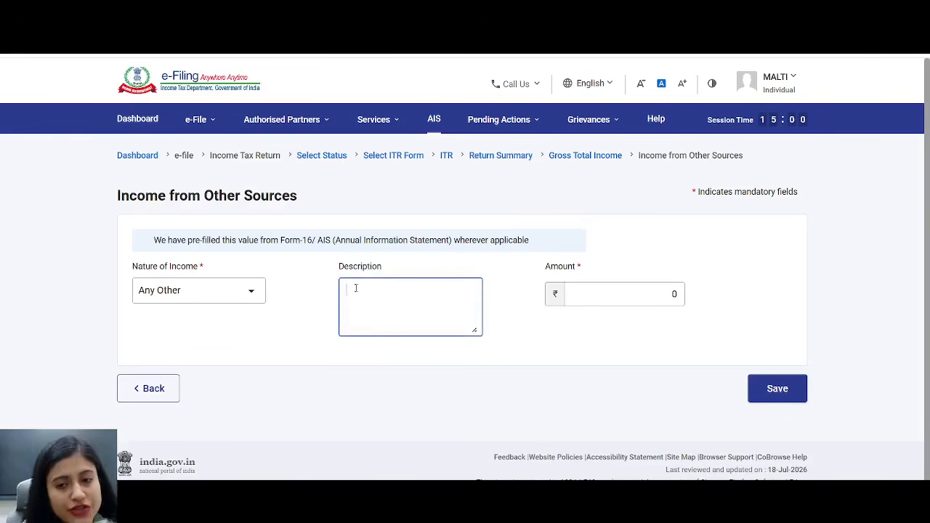
{"action": "left_click_drag", "start_coordinate": [659, 294], "coordinate": [772, 294]}
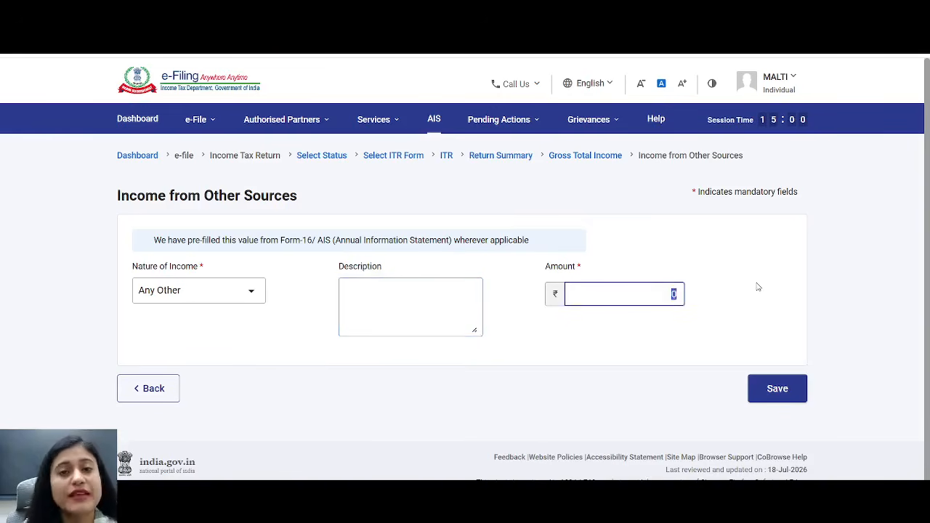
{"action": "type", "text": "50000"}
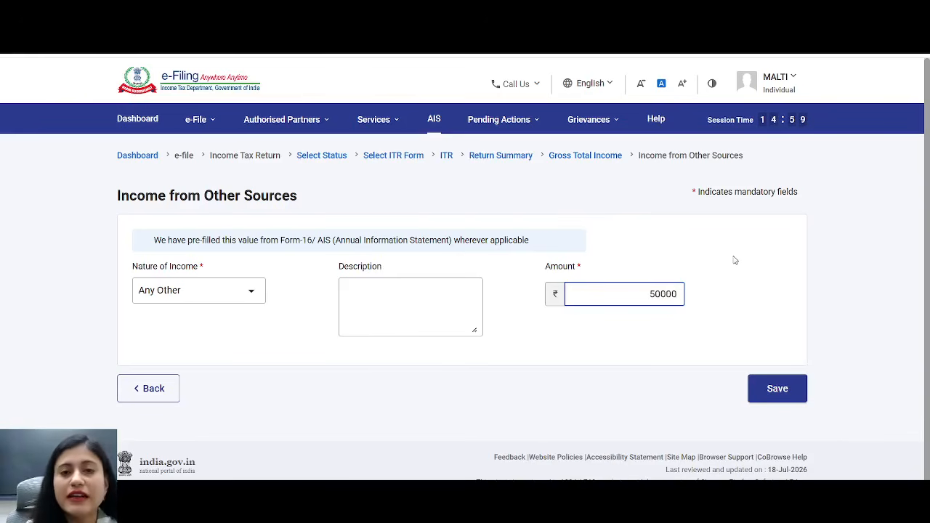
{"action": "left_click", "coordinate": [735, 260]}
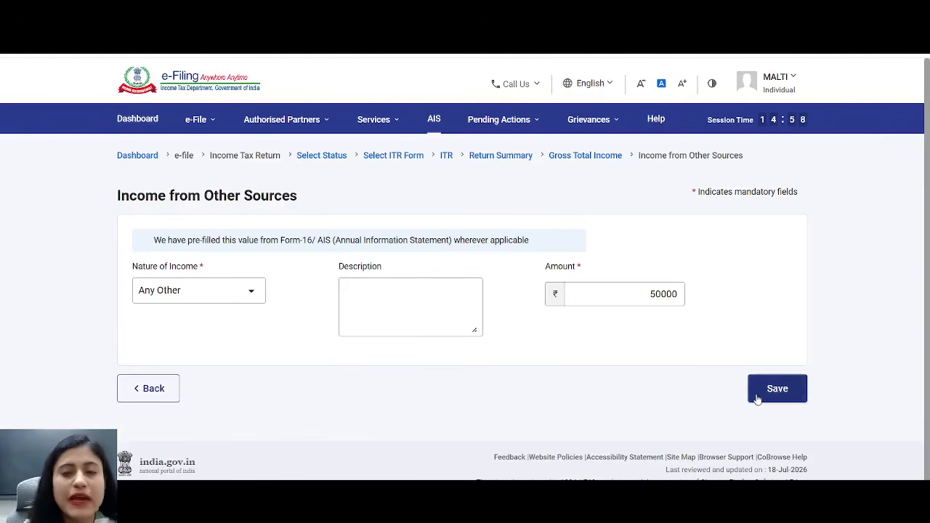
- Return to Gross Total Income and add a new C3 Exempt Income breakup entry
{"action": "left_click", "coordinate": [153, 400]}
{"action": "scroll", "coordinate": [156, 399], "scroll_direction": "down", "scroll_amount": 5}
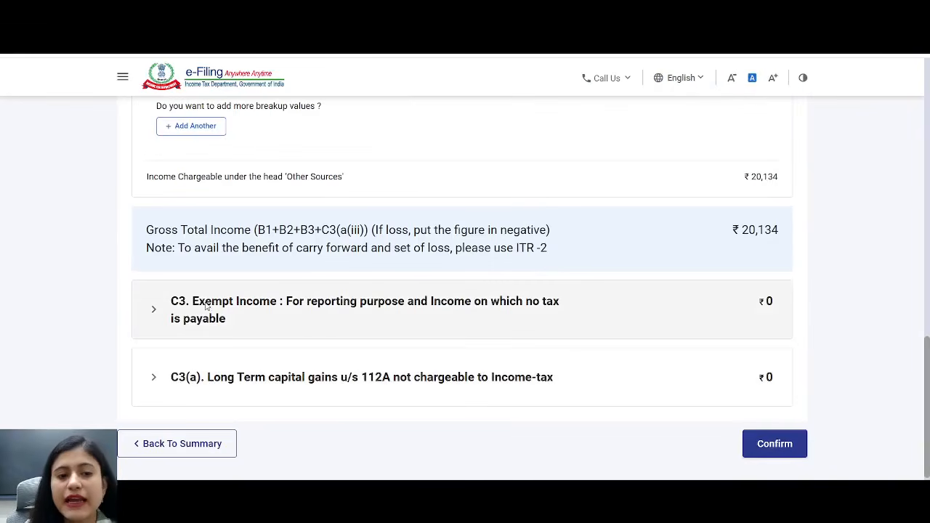
{"action": "left_click_drag", "start_coordinate": [191, 303], "coordinate": [293, 291]}
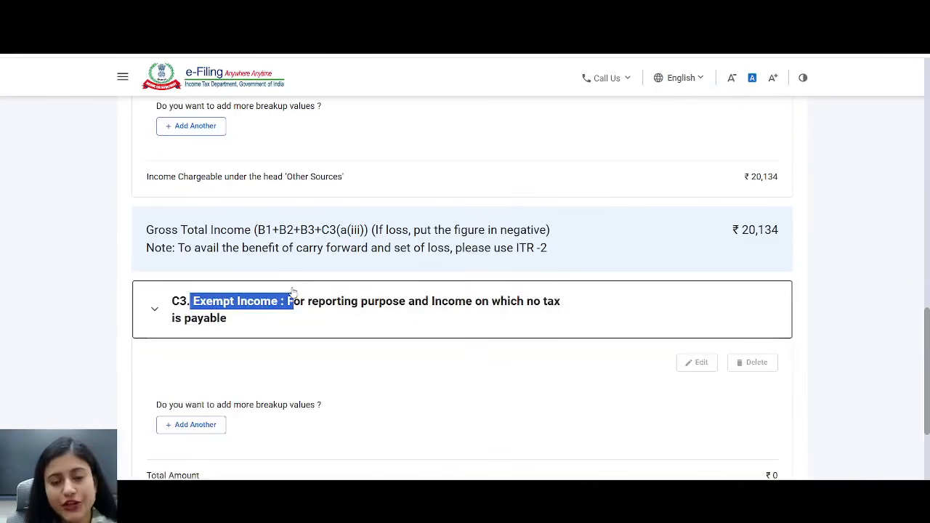
{"action": "left_click", "coordinate": [192, 427]}
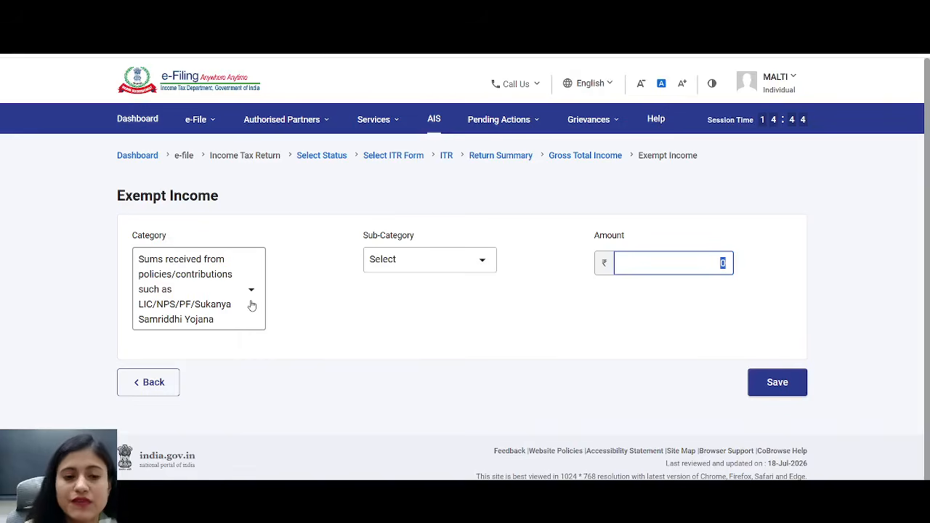
- Set the exempt category to Other Incomes, sub-category Receipts not in the nature of income
{"action": "left_click", "coordinate": [251, 306]}
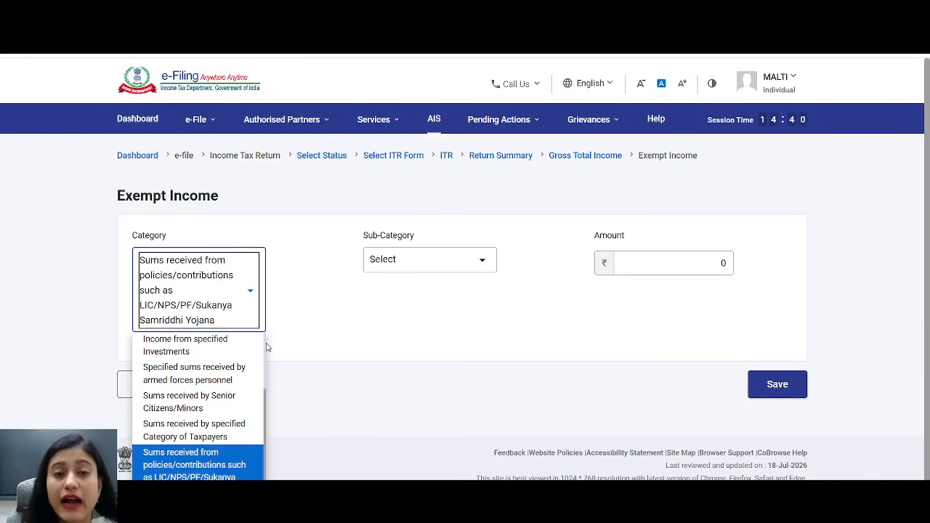
{"action": "left_click", "coordinate": [170, 202]}
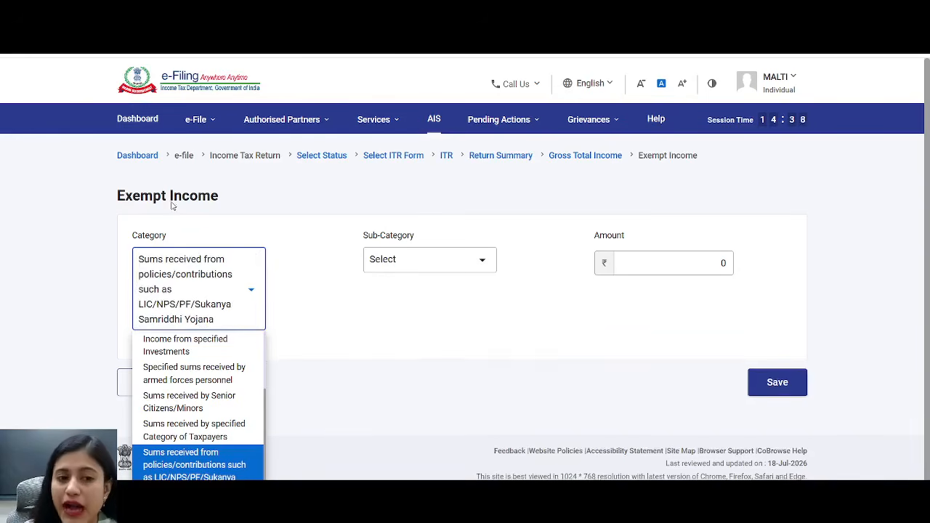
{"action": "left_click_drag", "start_coordinate": [230, 196], "coordinate": [115, 211]}
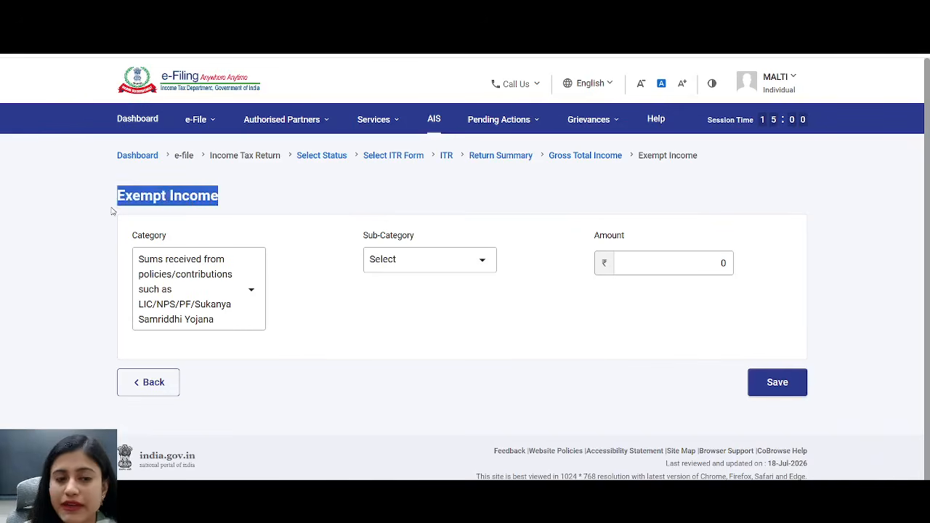
{"action": "left_click", "coordinate": [248, 290]}
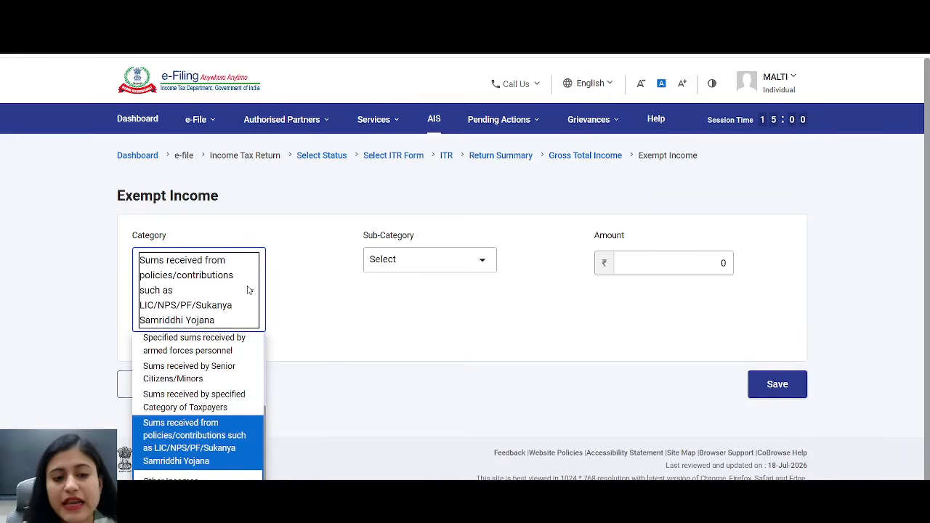
{"action": "left_click", "coordinate": [176, 477]}
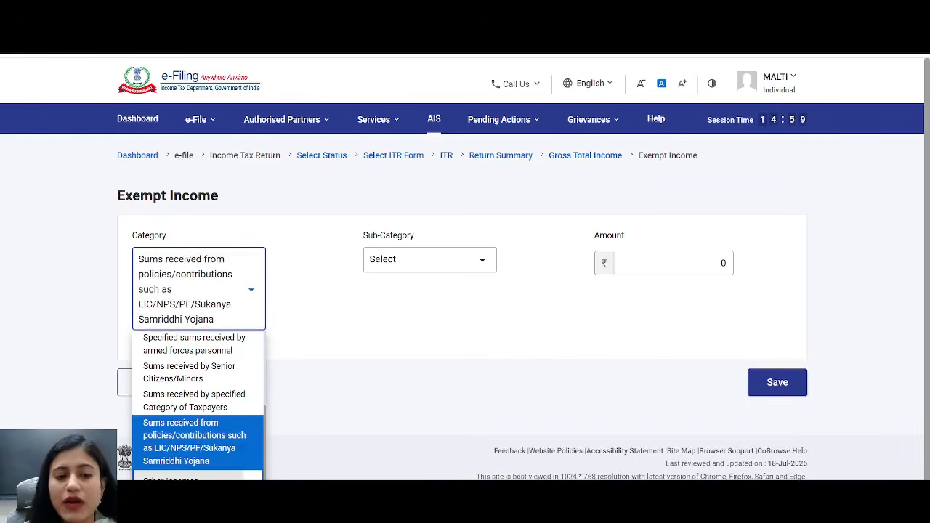
{"action": "left_click", "coordinate": [468, 261]}
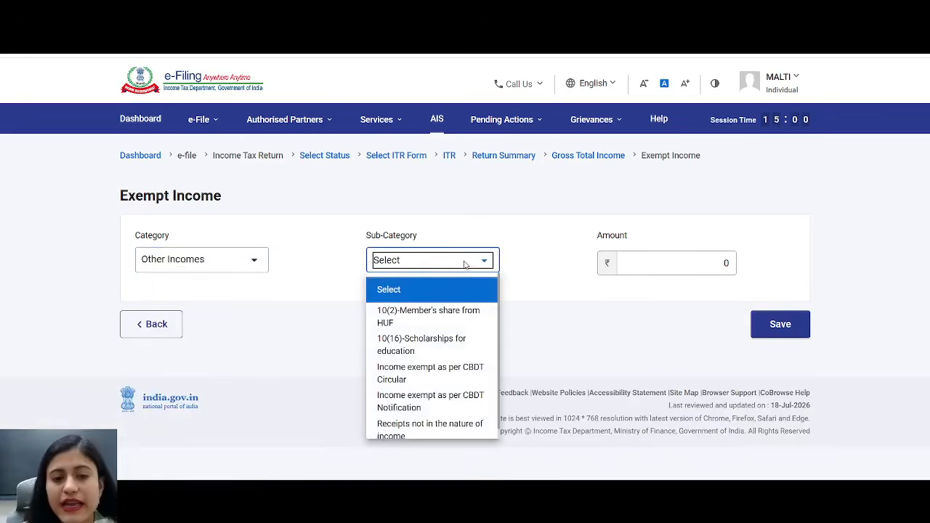
{"action": "key", "text": "Down"}
{"action": "key", "text": "Down"}
{"action": "key", "text": "Down"}
{"action": "key", "text": "Down"}
{"action": "key", "text": "Down"}
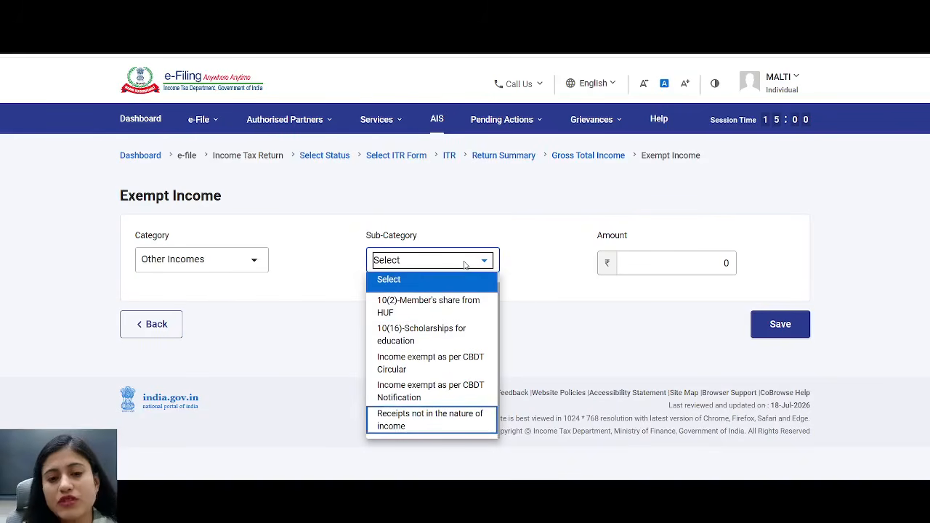
{"action": "left_click", "coordinate": [445, 426]}
- Enter 200000 as the exempt income amount
{"action": "left_click", "coordinate": [604, 263]}
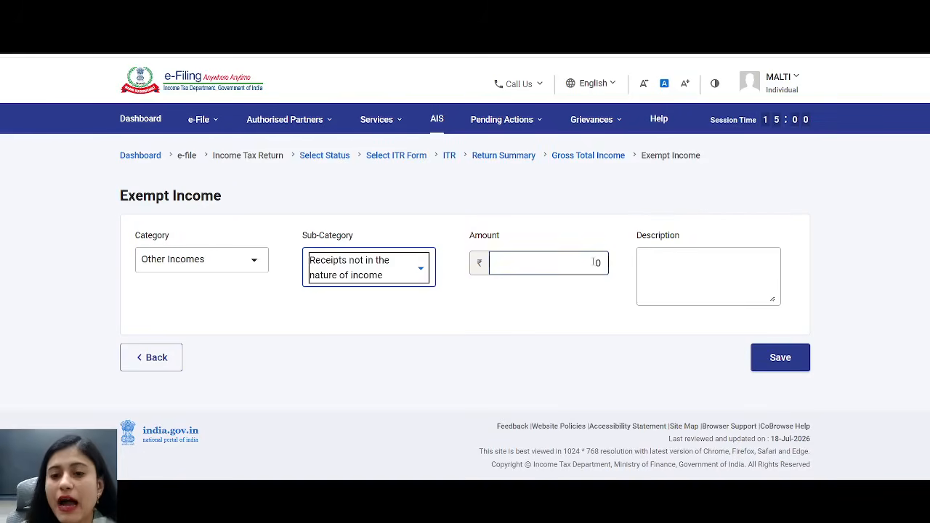
{"action": "type", "text": "20000"}
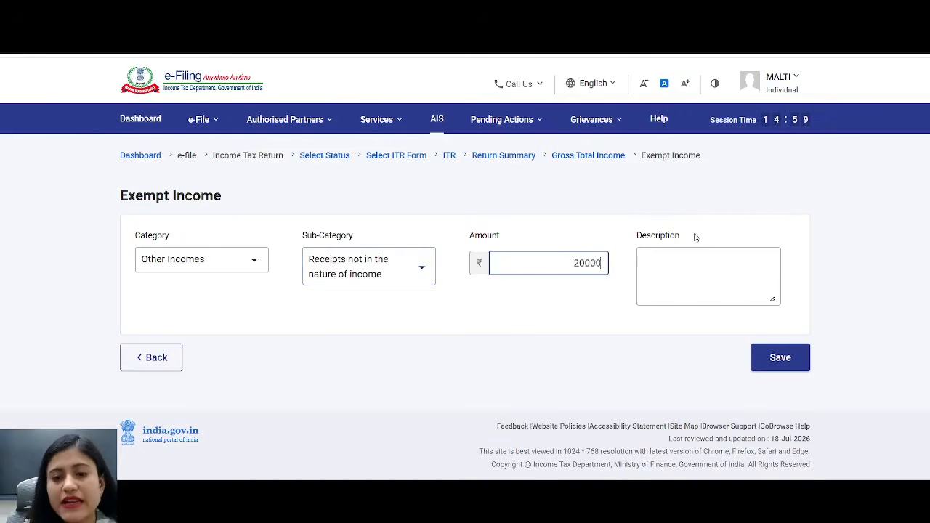
{"action": "type", "text": "0"}
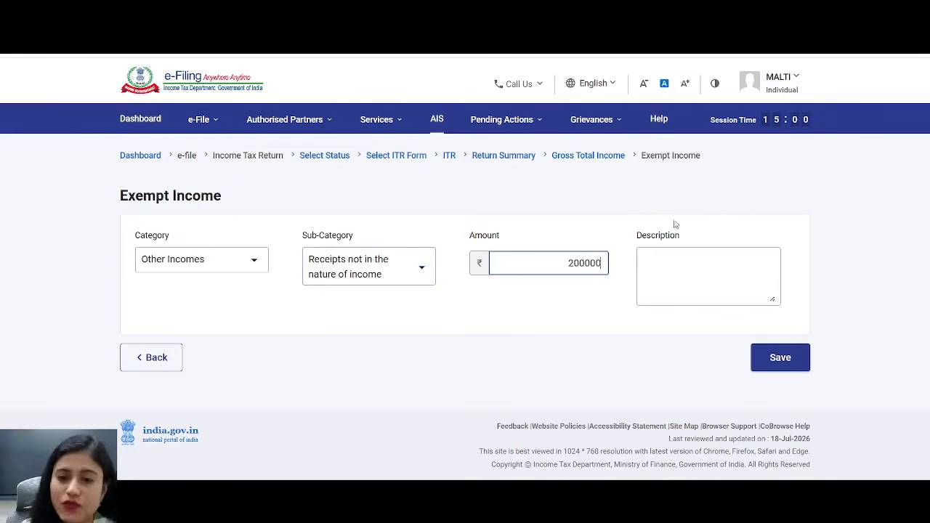
{"action": "left_click", "coordinate": [554, 314]}
{"action": "left_click", "coordinate": [650, 266]}
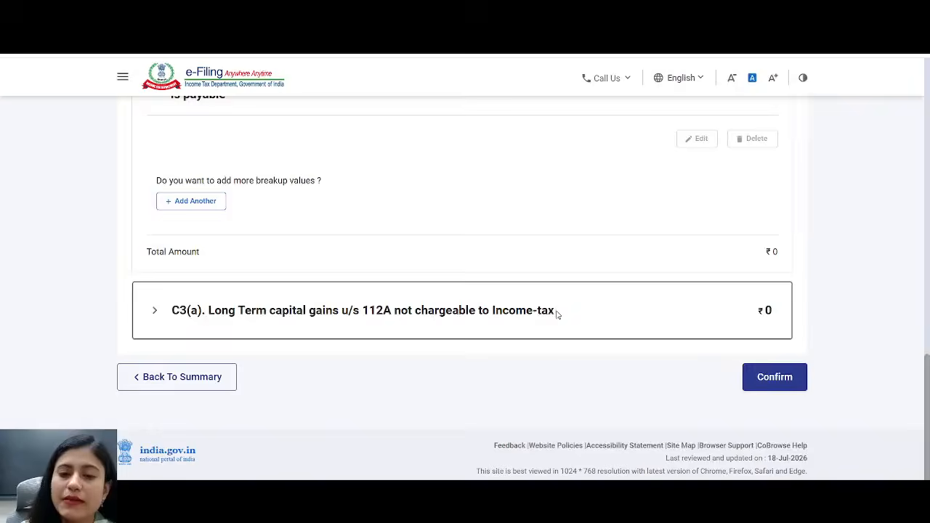
{"action": "left_click_drag", "start_coordinate": [556, 312], "coordinate": [212, 309]}
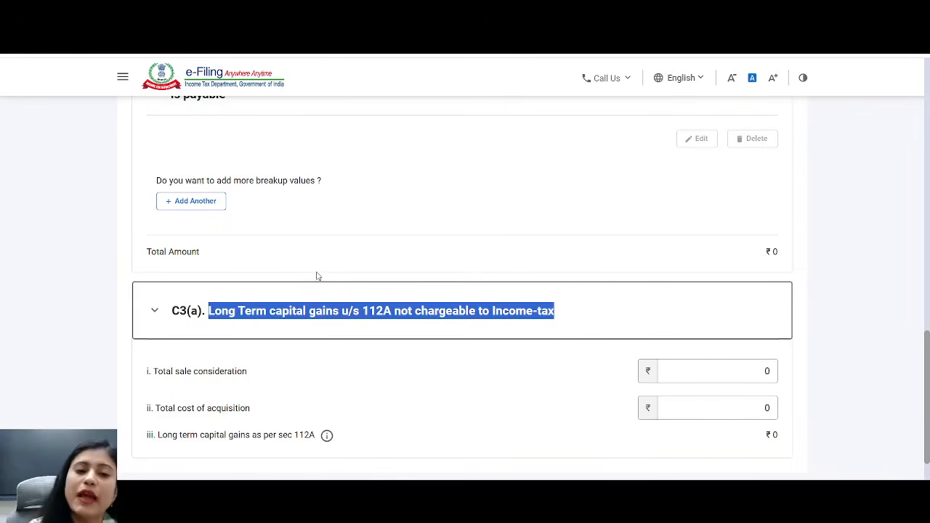
- Expand the C3(a) long-term capital gains u/s 112A section
{"action": "left_click", "coordinate": [376, 330]}
{"action": "left_click_drag", "start_coordinate": [393, 314], "coordinate": [363, 319]}
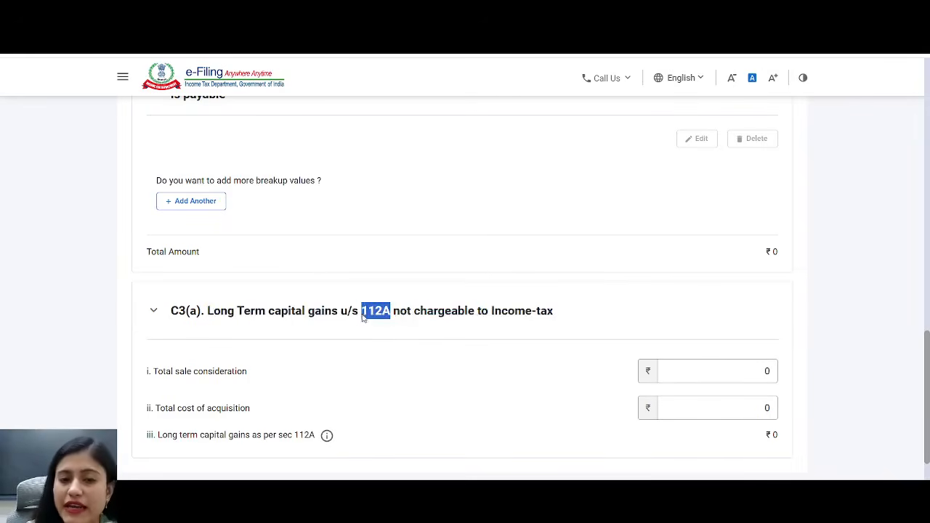
{"action": "left_click", "coordinate": [363, 318]}
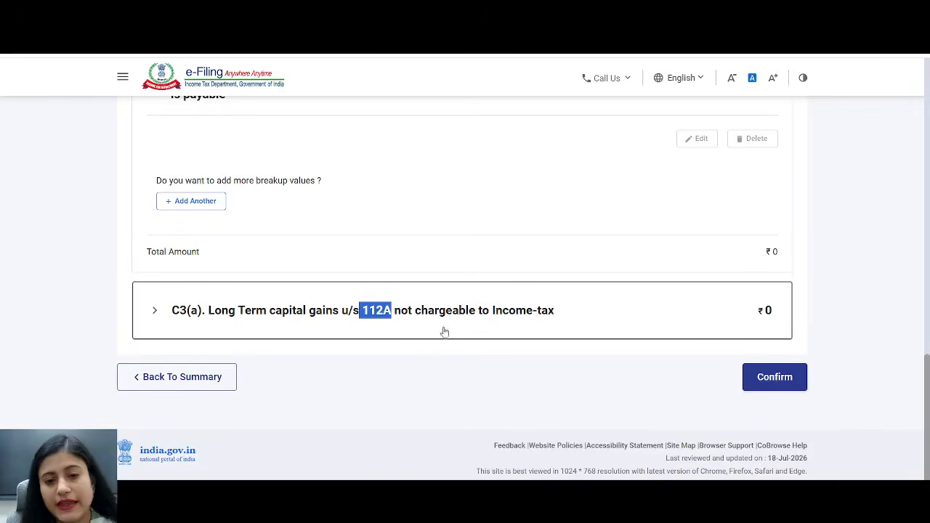
{"action": "left_click", "coordinate": [491, 315]}
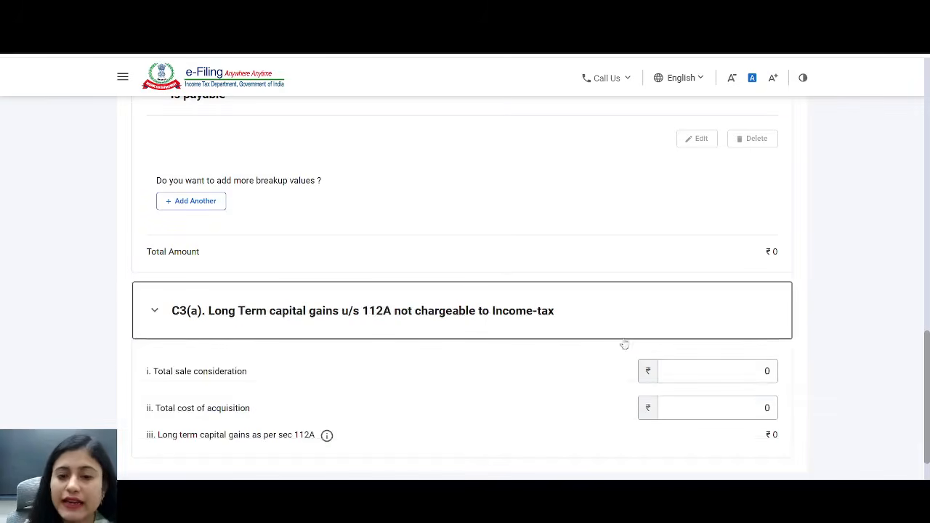
{"action": "left_click_drag", "start_coordinate": [185, 371], "coordinate": [744, 379]}
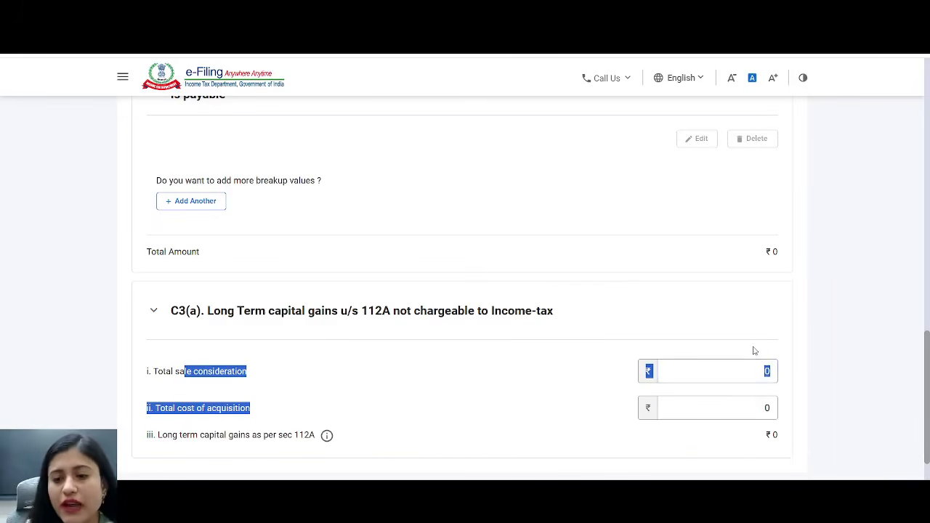
{"action": "left_click", "coordinate": [719, 335]}
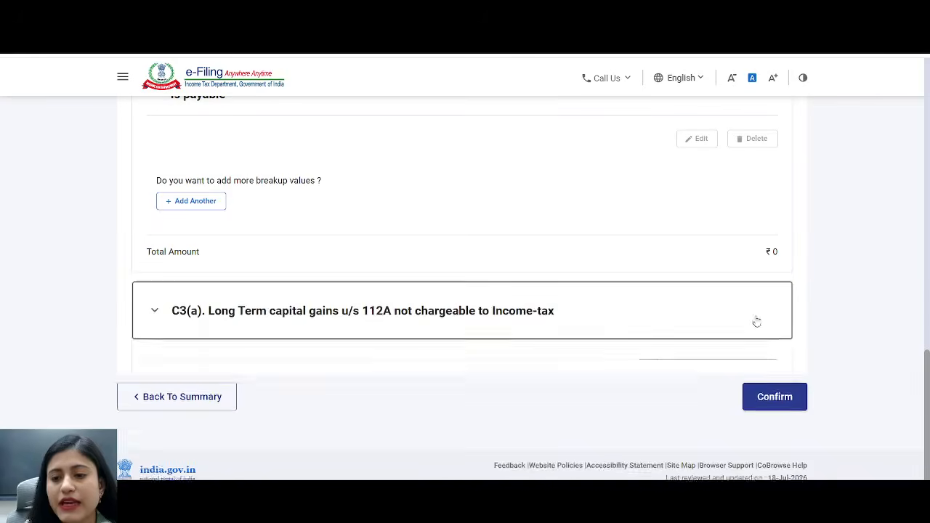
{"action": "left_click", "coordinate": [756, 321]}
- Enter 120000 sale consideration and 20000 acquisition cost, then confirm Gross Total Income at ₹20,134
{"action": "double_click", "coordinate": [765, 371]}
{"action": "type", "text": "120000"}
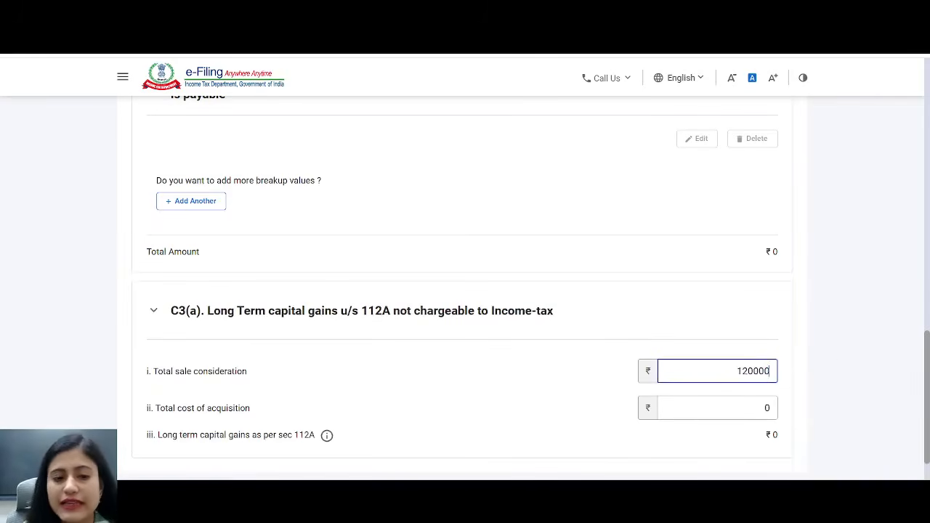
{"action": "left_click_drag", "start_coordinate": [238, 409], "coordinate": [169, 422]}
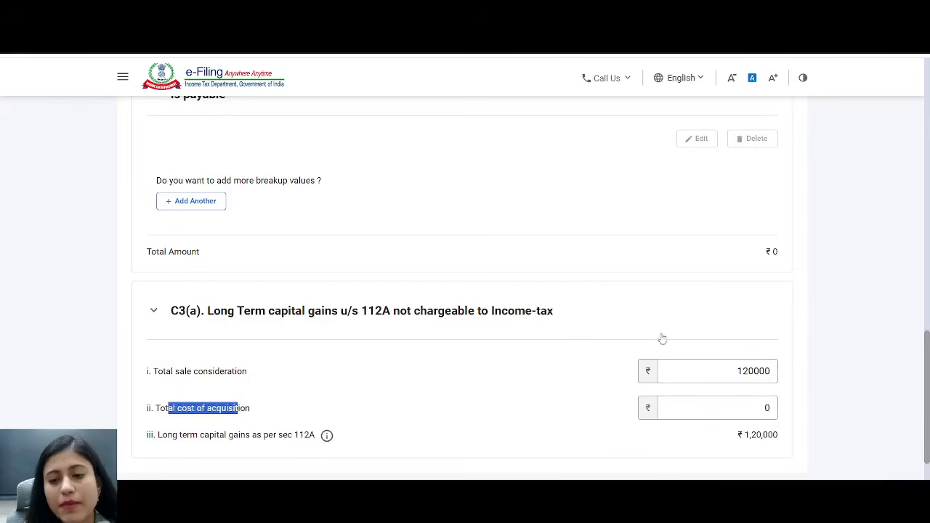
{"action": "double_click", "coordinate": [766, 409]}
{"action": "type", "text": "20000"}
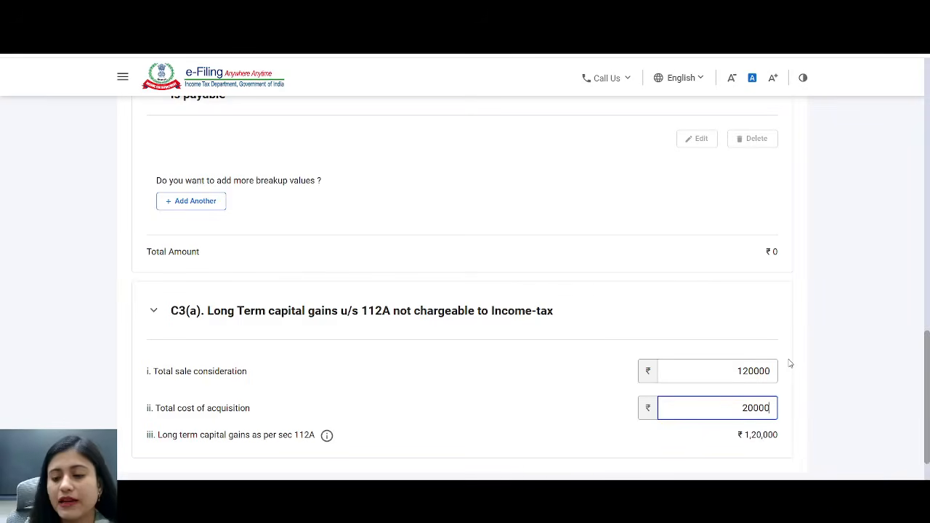
{"action": "left_click_drag", "start_coordinate": [731, 435], "coordinate": [792, 434]}
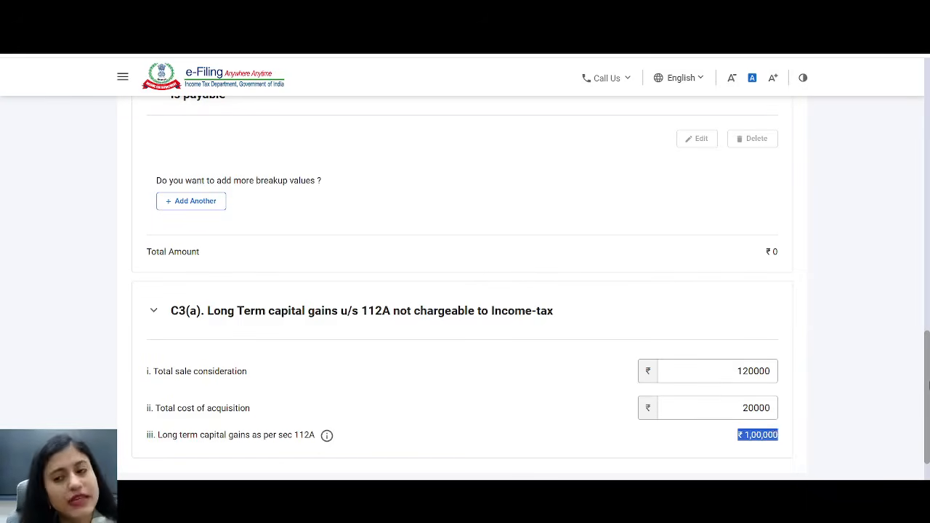
{"action": "left_click_drag", "start_coordinate": [929, 387], "coordinate": [929, 421]}
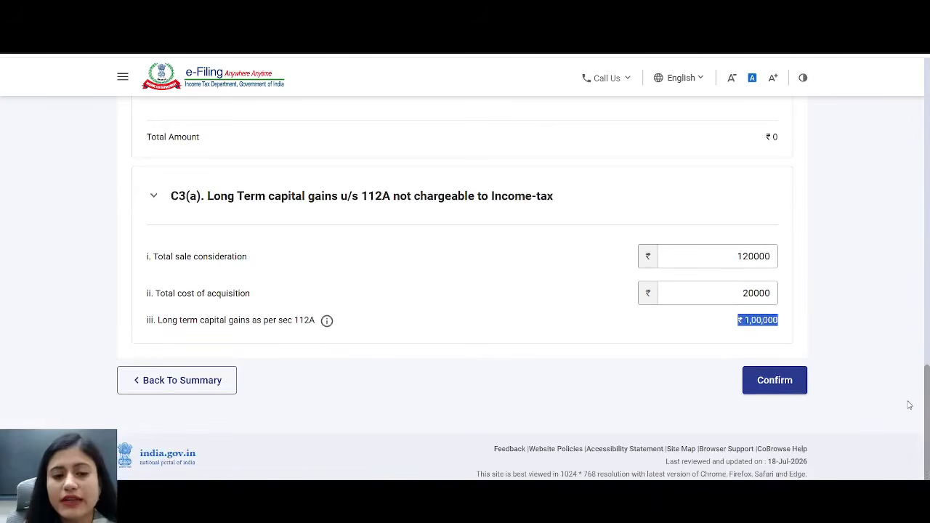
{"action": "left_click", "coordinate": [775, 386]}
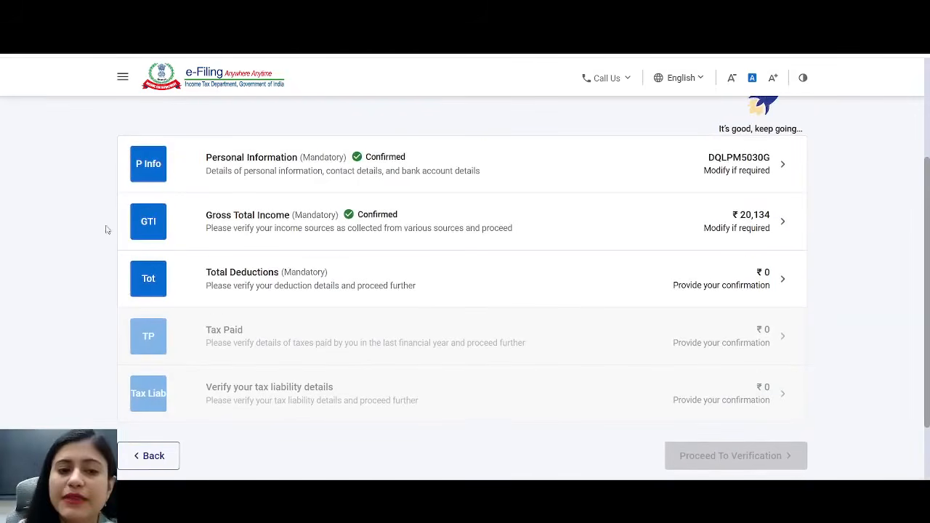
- Review the C1 deduction details and confirm Total Deductions at ₹0
{"action": "left_click", "coordinate": [242, 281]}
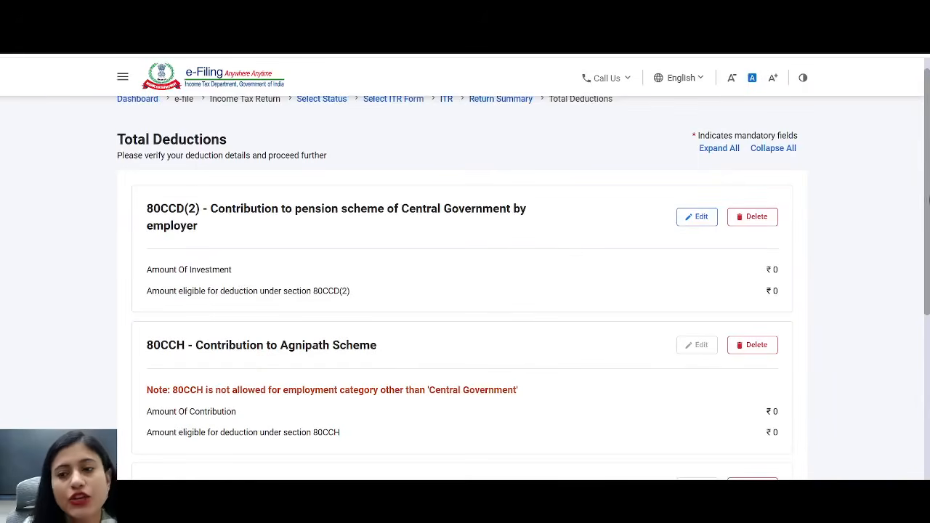
{"action": "left_click_drag", "start_coordinate": [927, 213], "coordinate": [929, 405]}
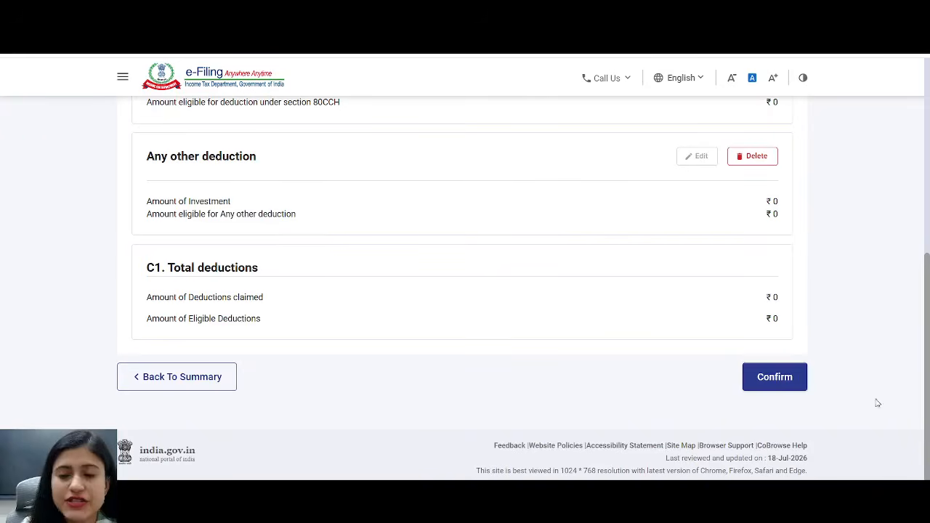
{"action": "left_click", "coordinate": [774, 380]}
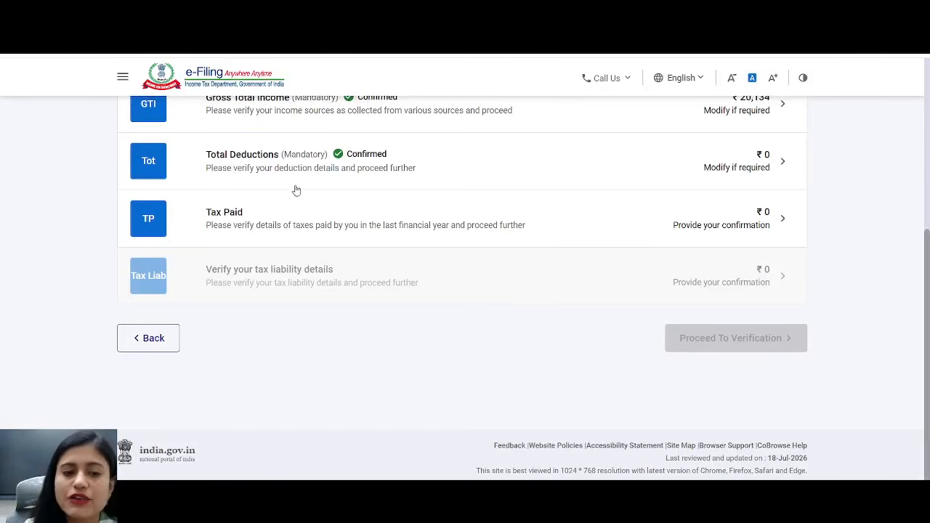
- Review the TDS/TCS schedules and confirm Tax Paid at ₹0
{"action": "left_click", "coordinate": [229, 219]}
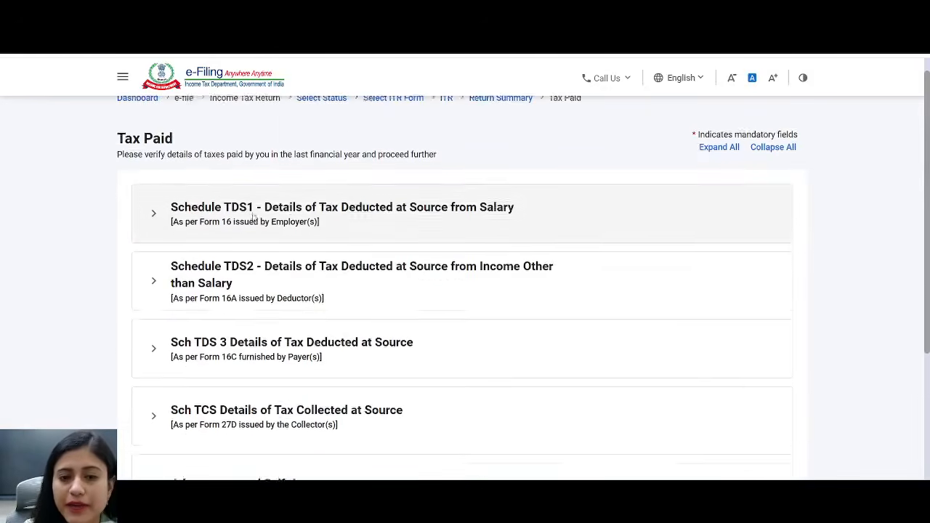
{"action": "scroll", "coordinate": [598, 194], "scroll_direction": "down", "scroll_amount": 1}
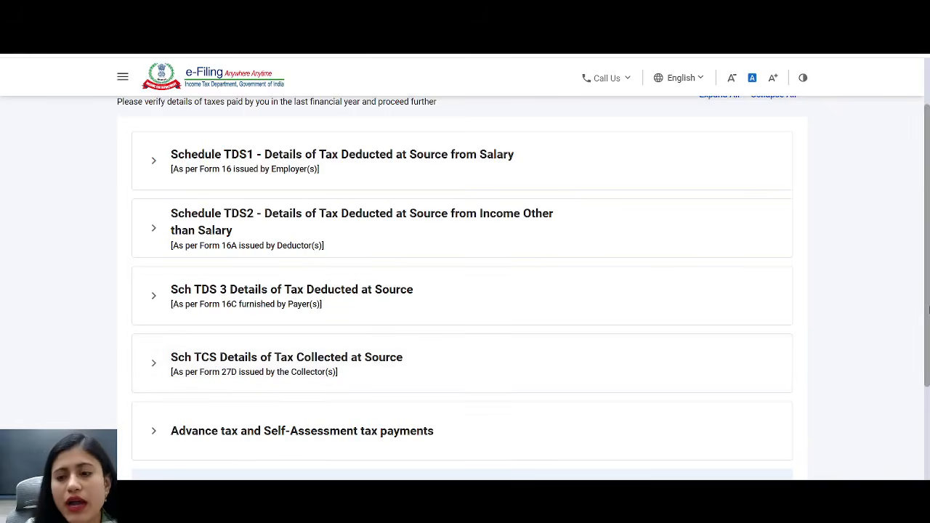
{"action": "scroll", "coordinate": [244, 429], "scroll_direction": "down", "scroll_amount": 3}
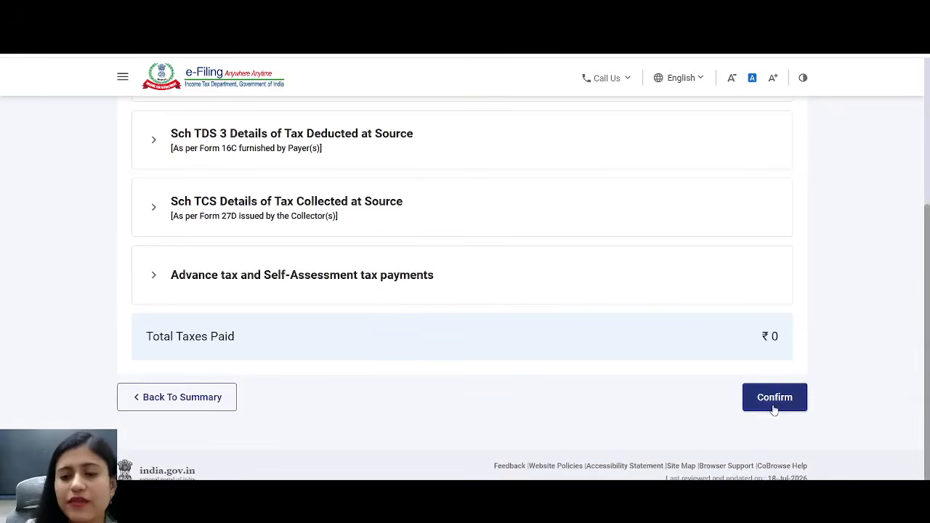
{"action": "left_click", "coordinate": [775, 400]}
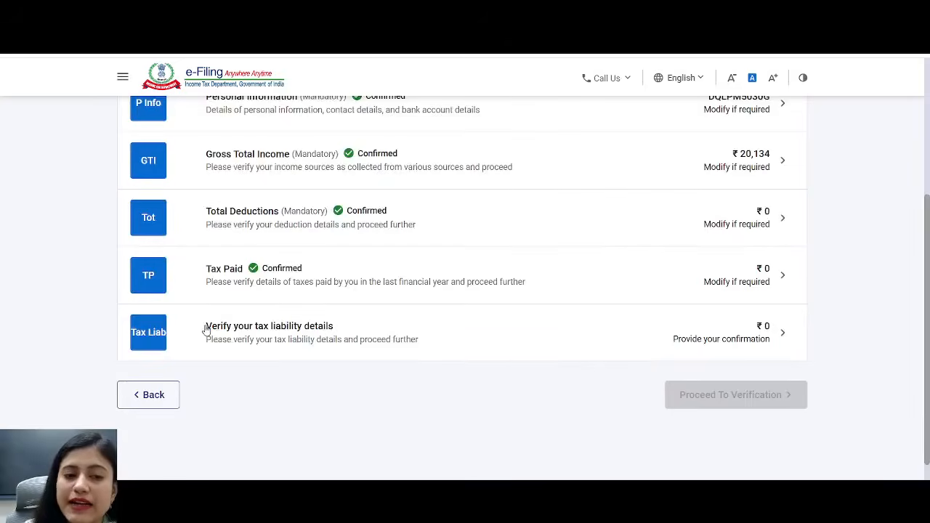
- Review the tax computation and confirm the ₹0 tax liability details
{"action": "left_click", "coordinate": [287, 330]}
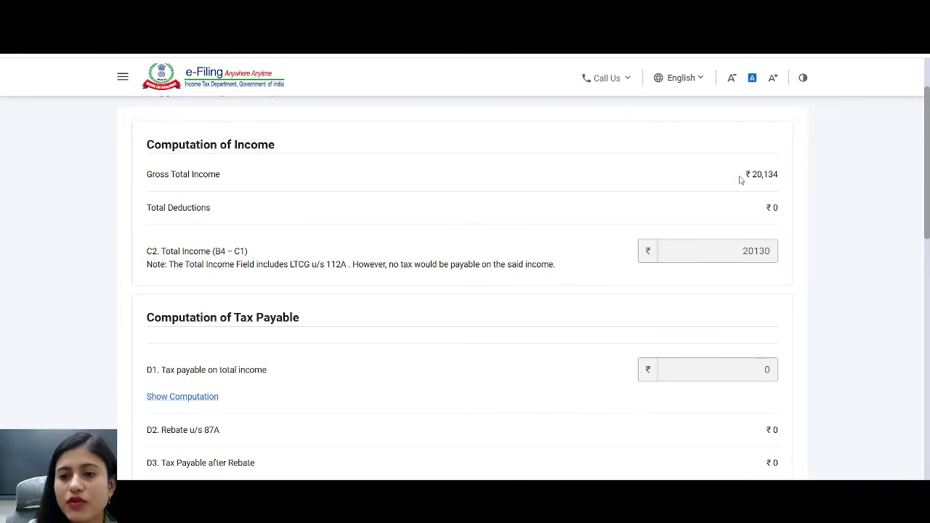
{"action": "scroll", "coordinate": [929, 267], "scroll_direction": "down", "scroll_amount": 5}
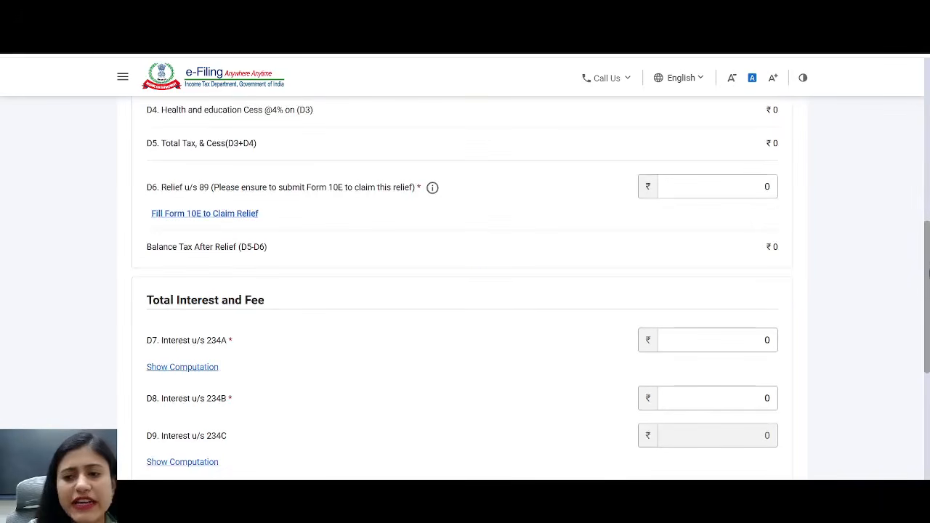
{"action": "left_click_drag", "start_coordinate": [928, 323], "coordinate": [929, 456]}
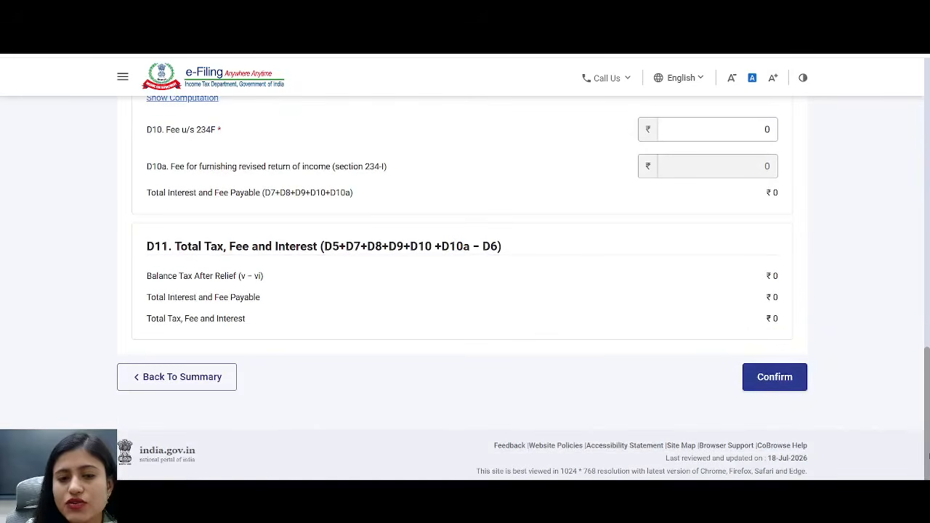
{"action": "left_click", "coordinate": [772, 383]}
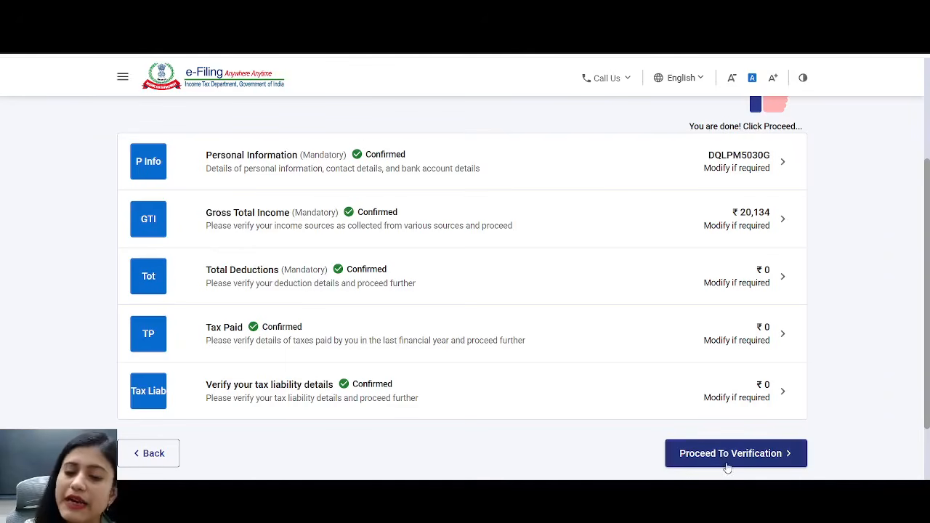
- Preview the ITR1 and run internal and upload level validation, both passing without errors
{"action": "left_click", "coordinate": [727, 453]}
{"action": "left_click_drag", "start_coordinate": [928, 168], "coordinate": [920, 475]}
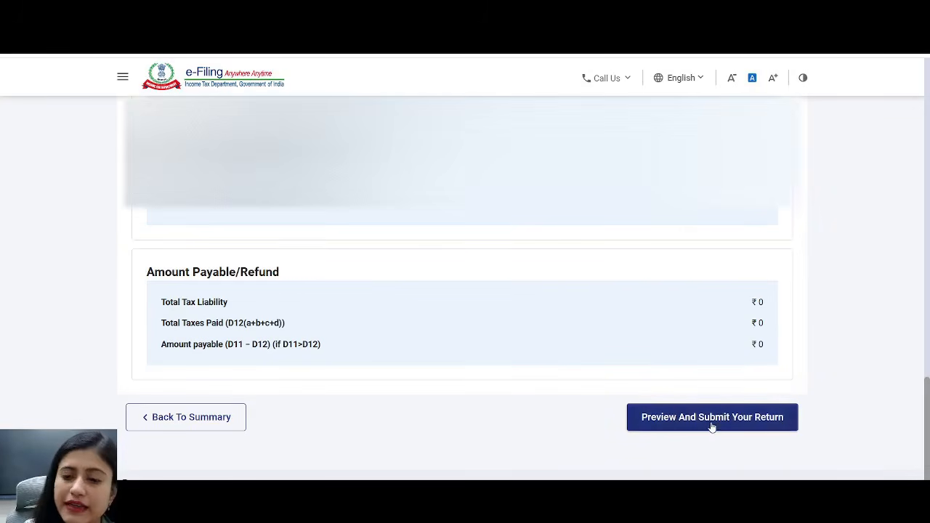
{"action": "left_click", "coordinate": [712, 417]}
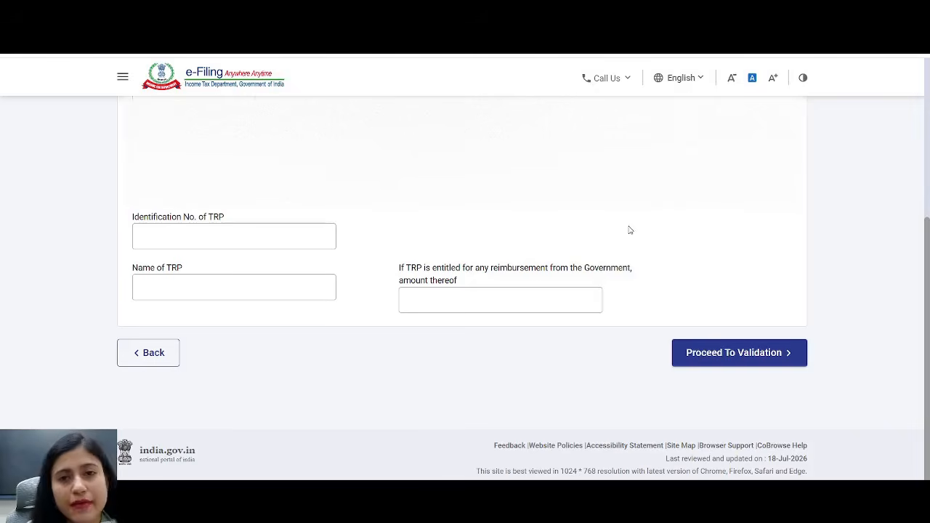
{"action": "left_click", "coordinate": [767, 360]}
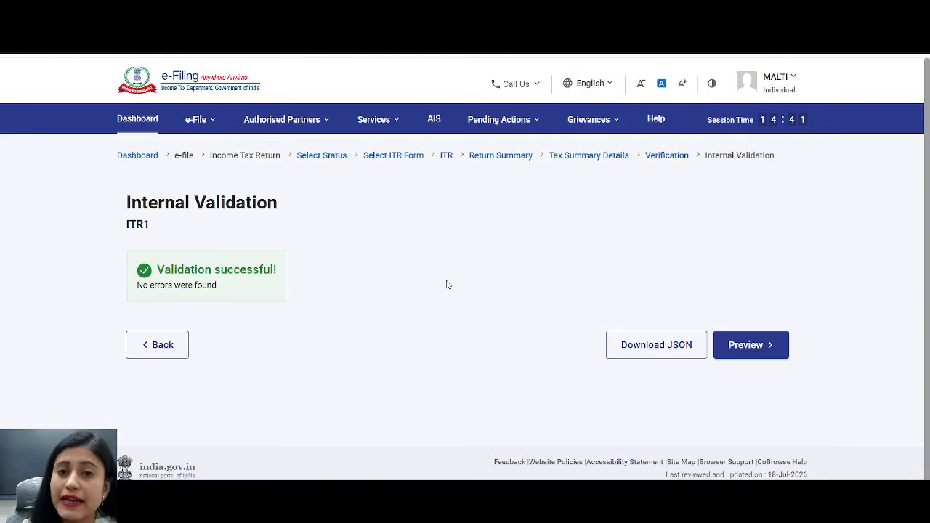
{"action": "left_click", "coordinate": [767, 355]}
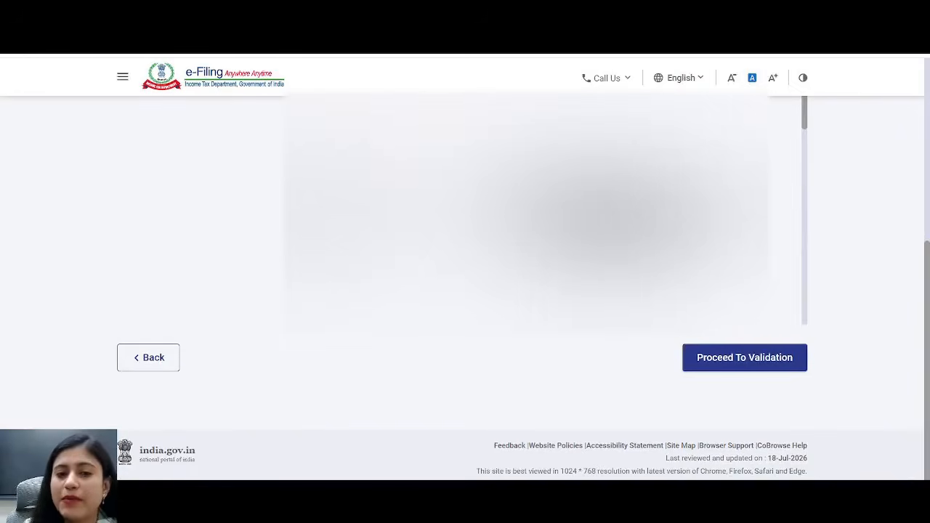
{"action": "left_click", "coordinate": [741, 373]}
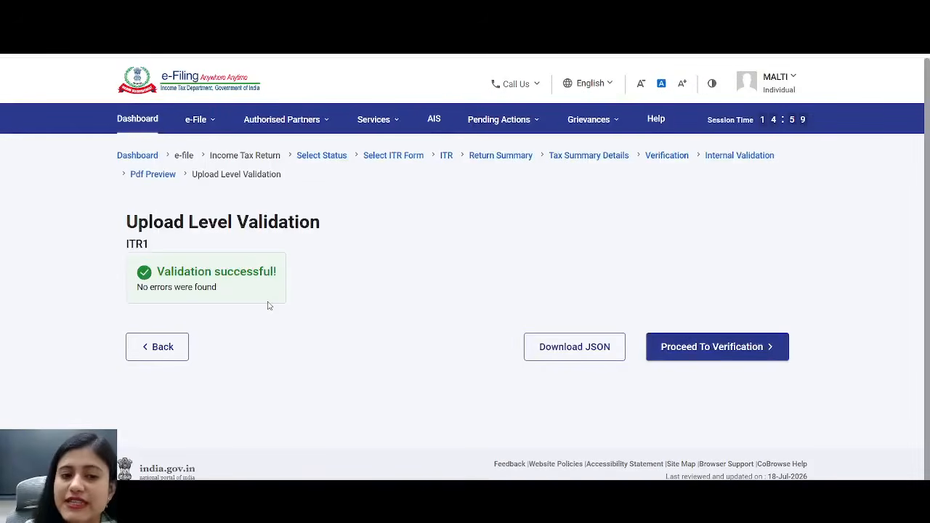
- Choose E-Verify Now using Aadhaar OTP as the verification method
{"action": "left_click", "coordinate": [729, 357]}
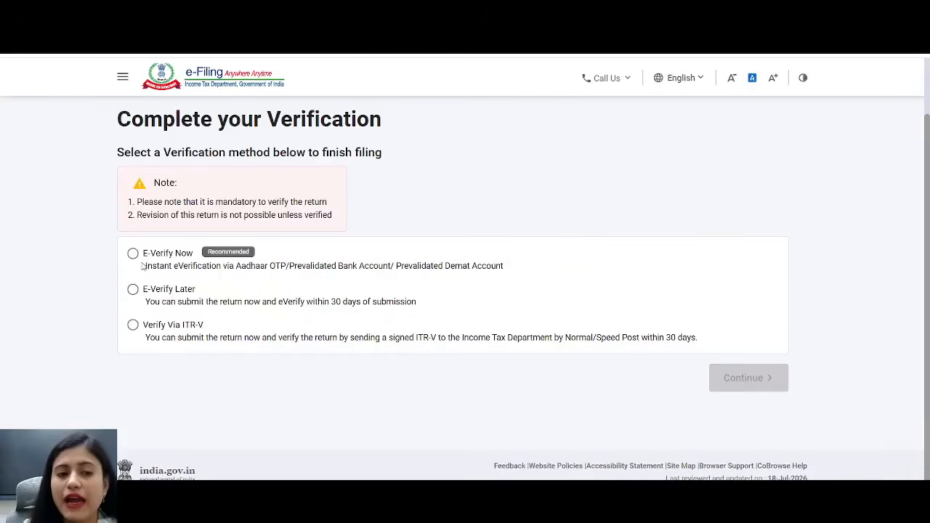
{"action": "left_click_drag", "start_coordinate": [146, 259], "coordinate": [192, 268]}
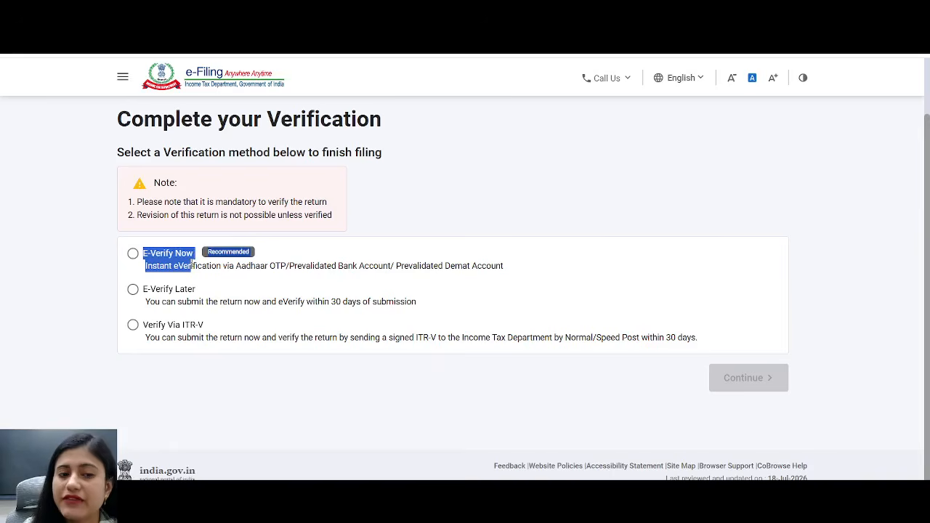
{"action": "left_click", "coordinate": [133, 254]}
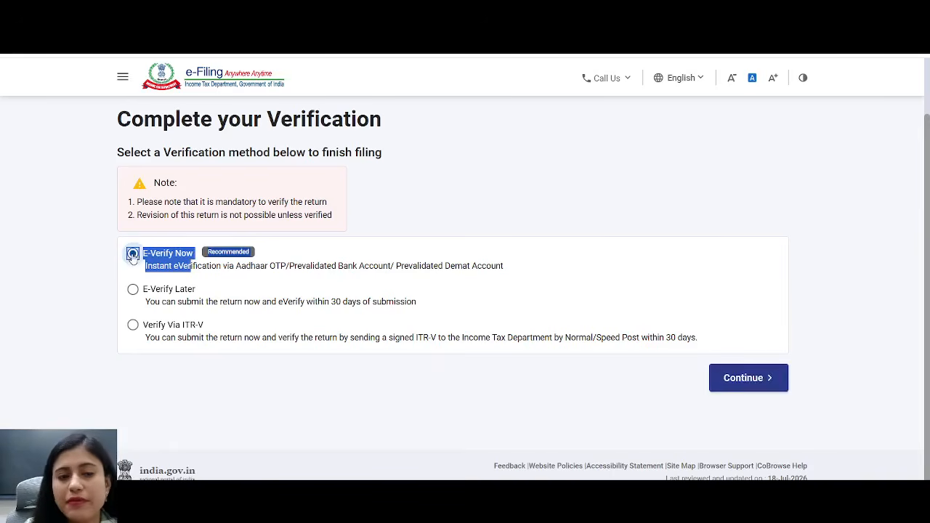
{"action": "left_click", "coordinate": [748, 379]}
{"action": "left_click_drag", "start_coordinate": [148, 183], "coordinate": [436, 186]}
{"action": "left_click", "coordinate": [137, 182]}
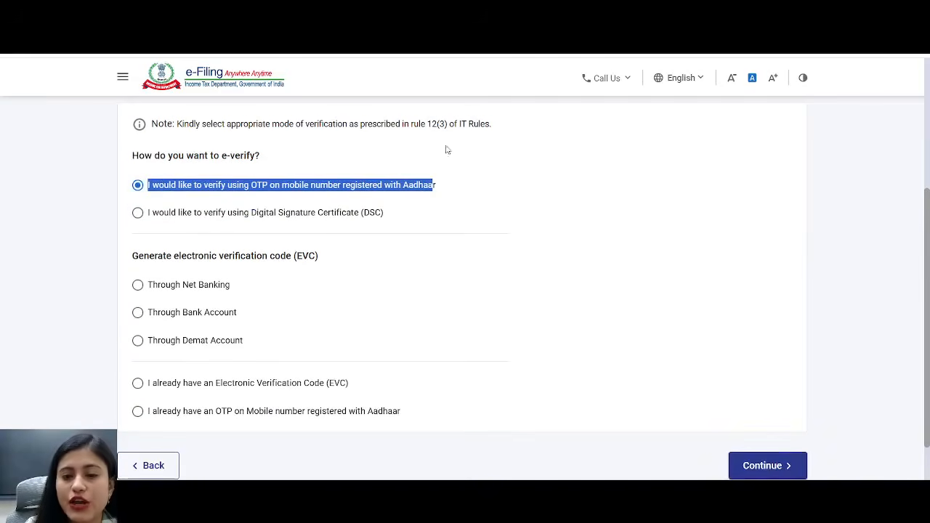
{"action": "left_click", "coordinate": [790, 466]}
- Agree to Aadhaar validation, generate the OTP and enter the six-digit code
{"action": "left_click", "coordinate": [312, 306]}
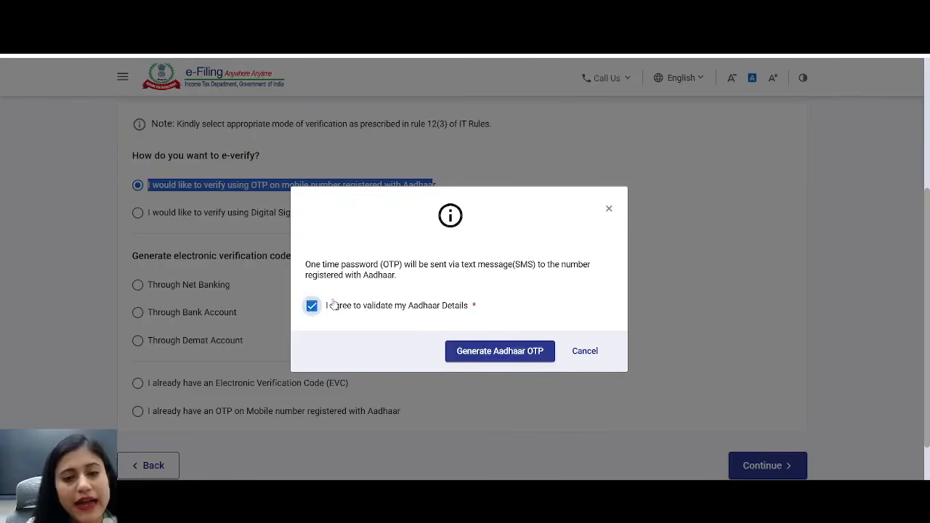
{"action": "left_click", "coordinate": [500, 351]}
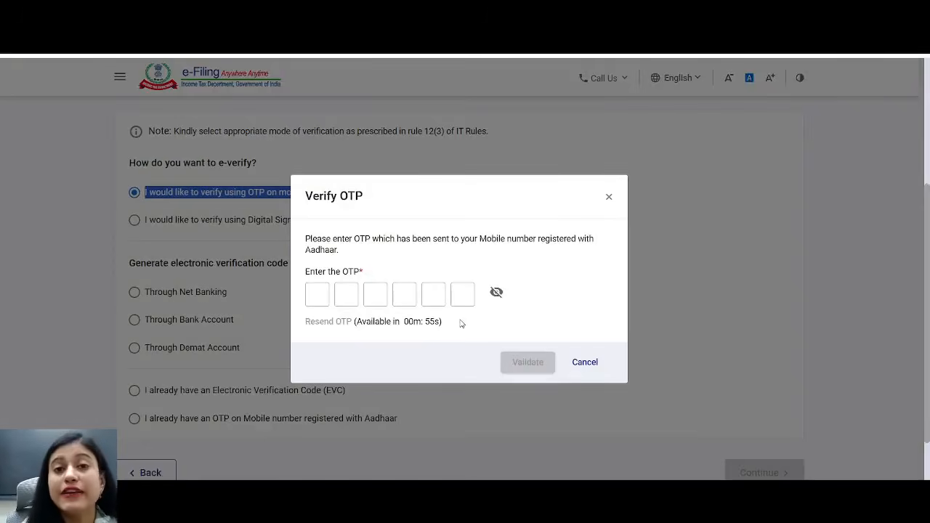
{"action": "left_click", "coordinate": [317, 294]}
{"action": "type", "text": "123456"}
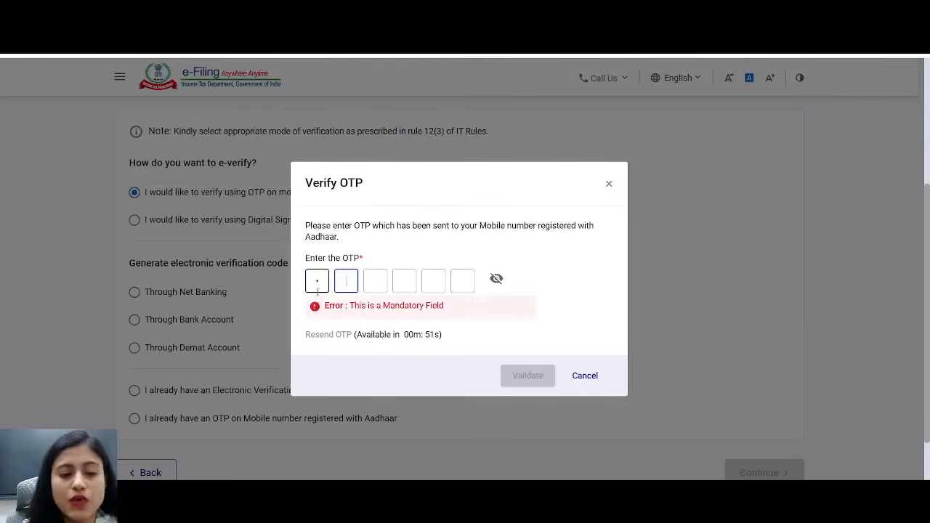